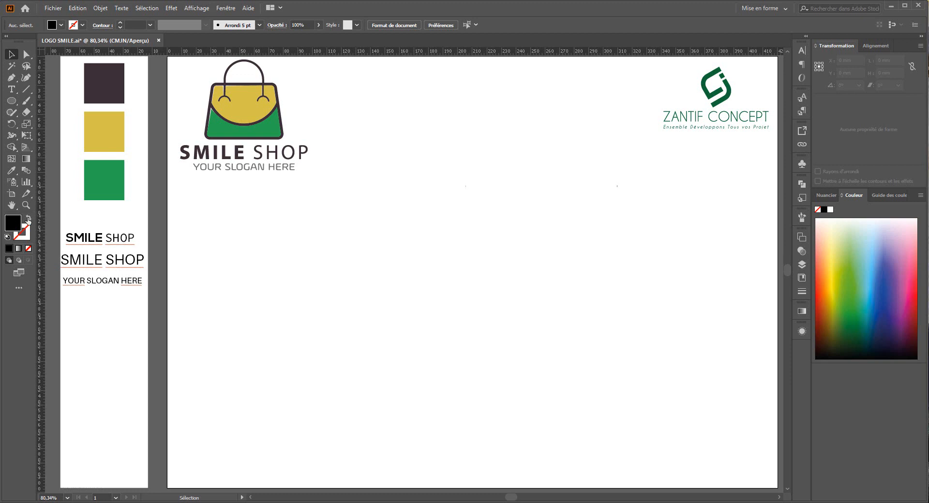
- Draw a rectangle about 123 × 102 mm in the middle of the artboard with no fill and a 16 pt black stroke
click(27, 221)
click(150, 25)
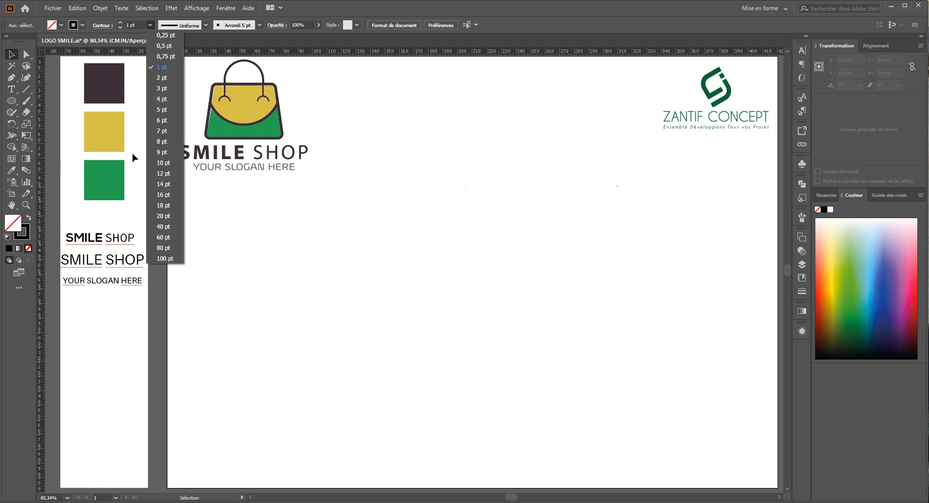
click(164, 195)
click(11, 100)
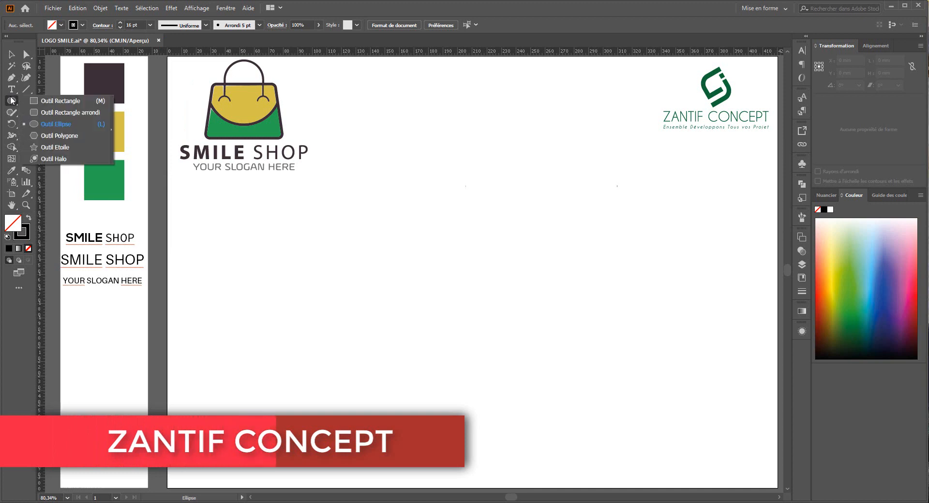
click(58, 101)
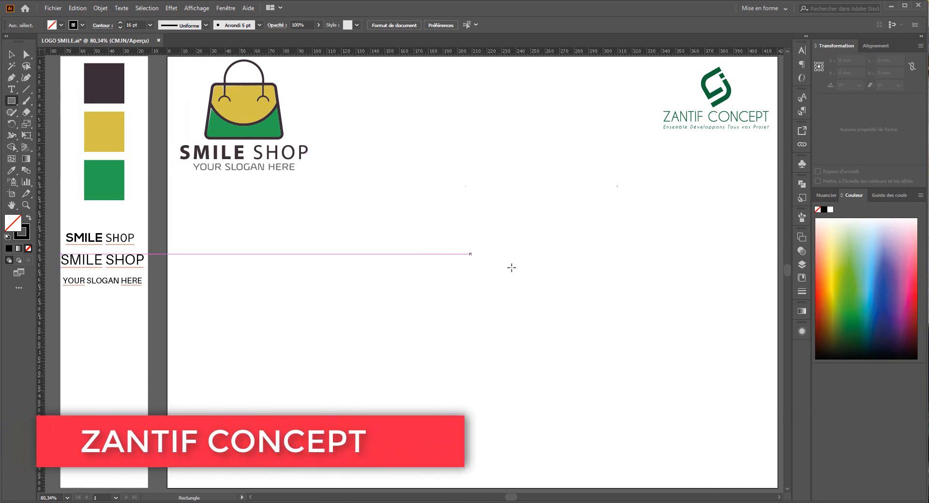
drag(578, 223, 398, 371)
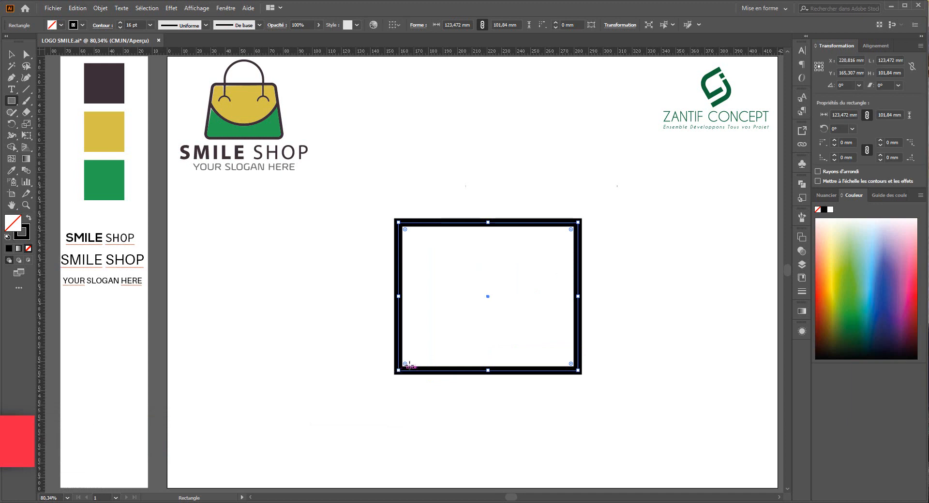
- Taper the rectangle's top edge inward symmetrically into a trapezoid and round all its corners to about 9.3 mm
click(29, 137)
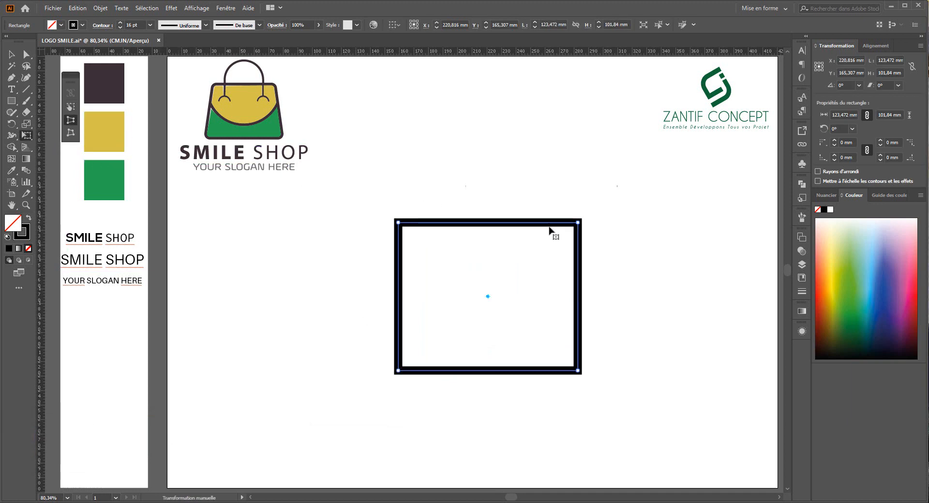
drag(586, 232, 567, 232)
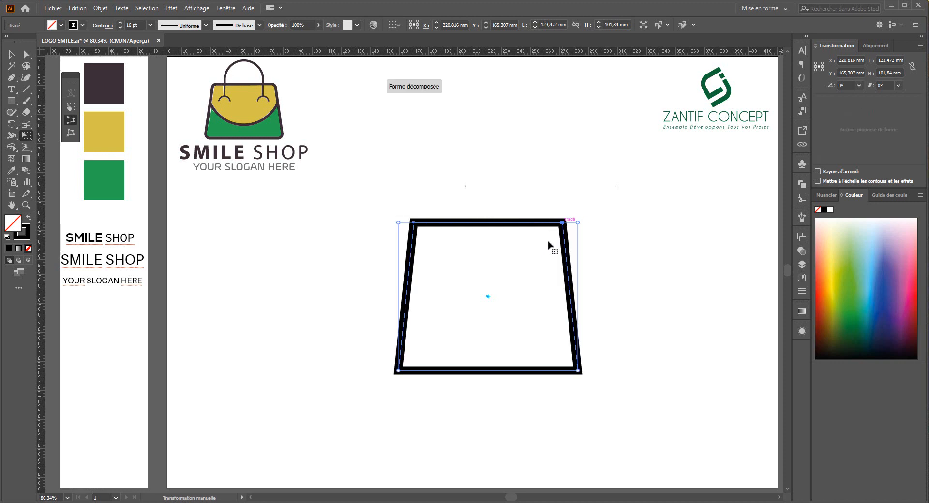
key(a)
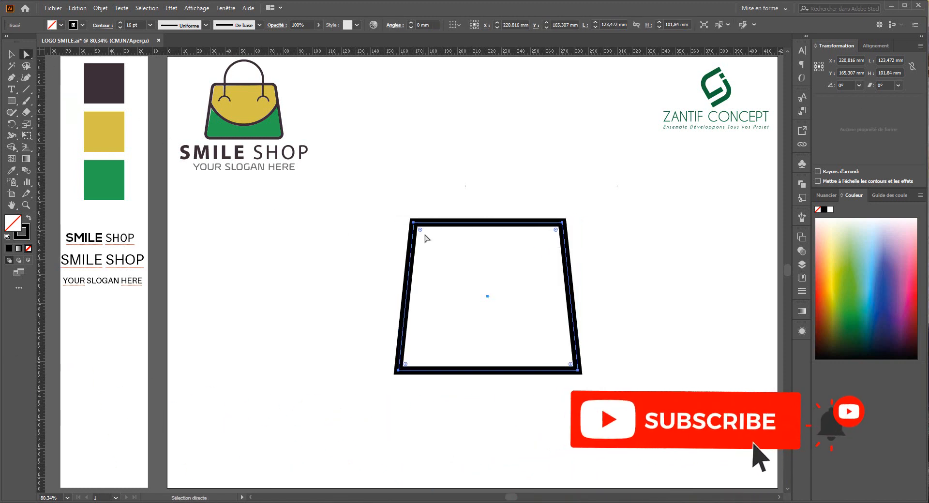
drag(424, 233, 426, 237)
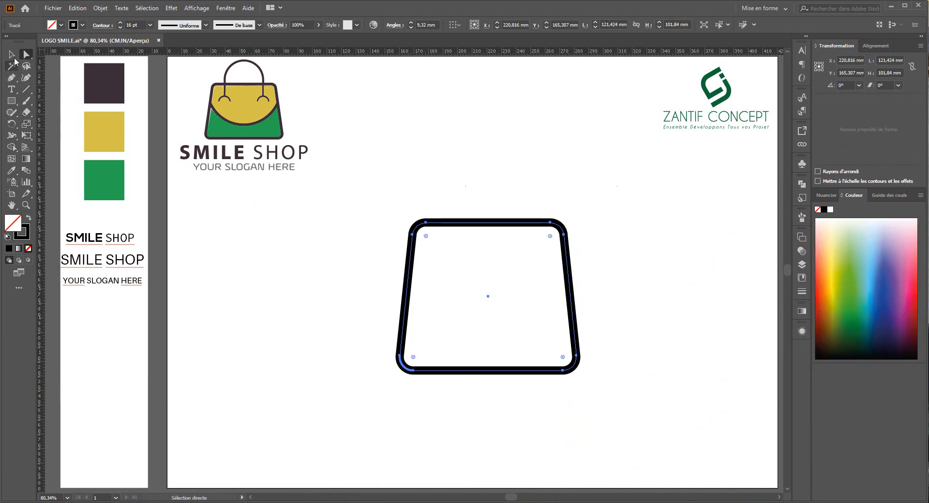
click(12, 55)
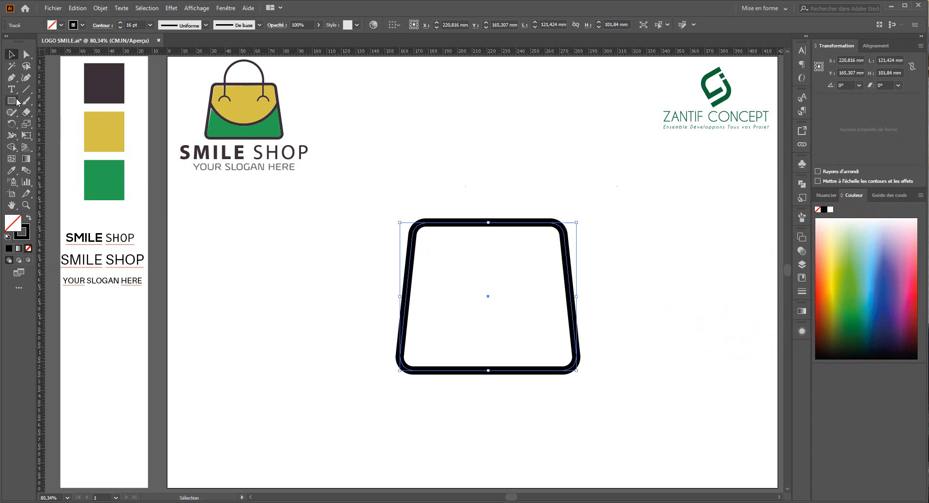
- Draw a circle about 132 mm in diameter overlapping the upper part of the trapezoid
drag(17, 102, 18, 103)
click(82, 123)
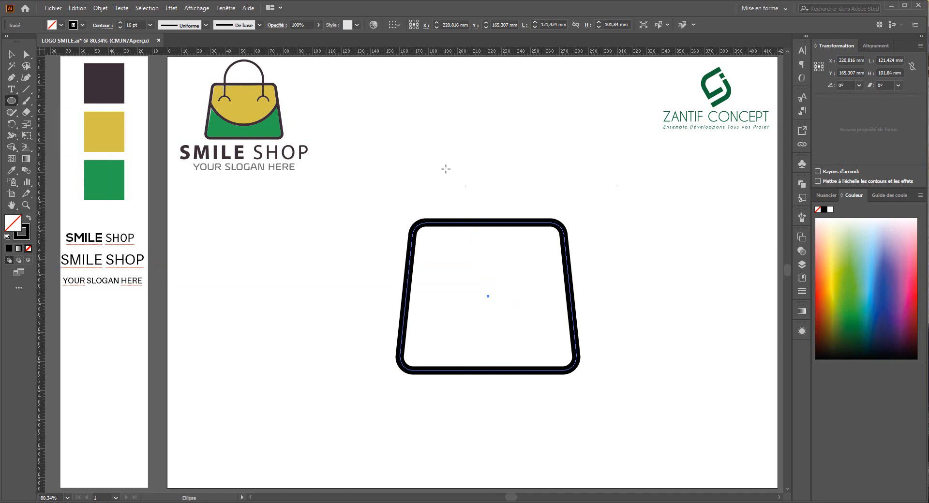
mouse_move(438, 168)
mouse_down()
mouse_move(481, 201)
mouse_move(431, 166)
mouse_move(432, 174)
mouse_up()
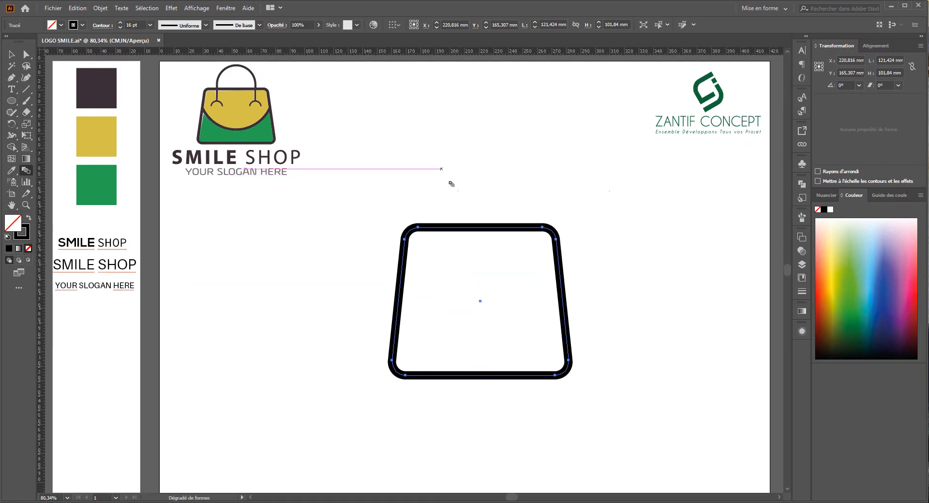
click(11, 100)
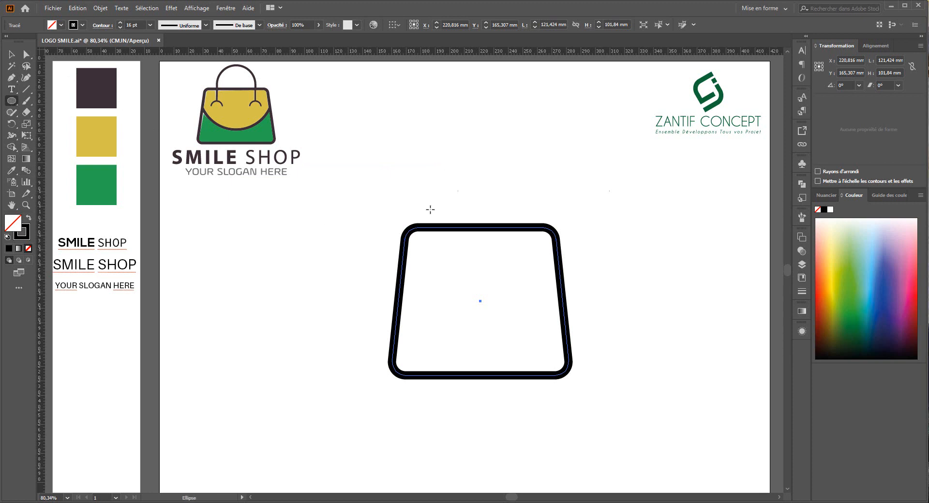
drag(430, 210, 519, 302)
key(v)
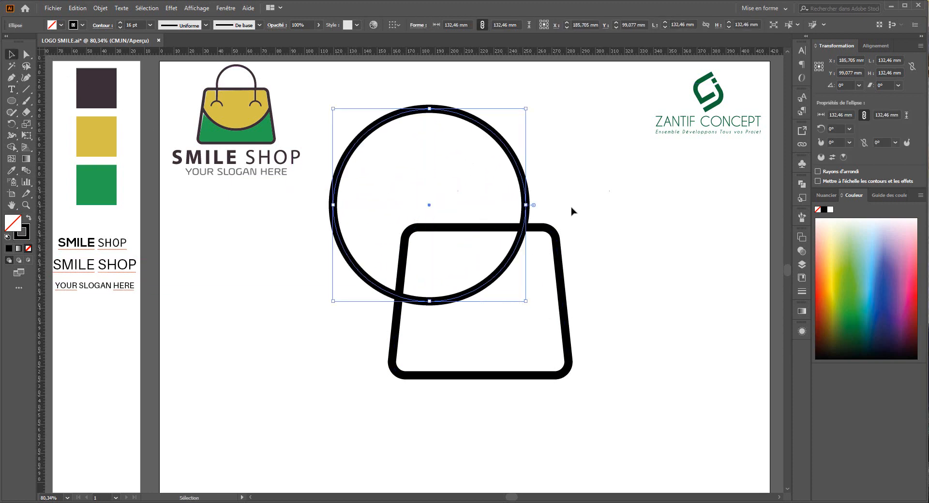
- Align the circle and the trapezoid on their horizontal centres
drag(573, 211, 442, 261)
click(425, 25)
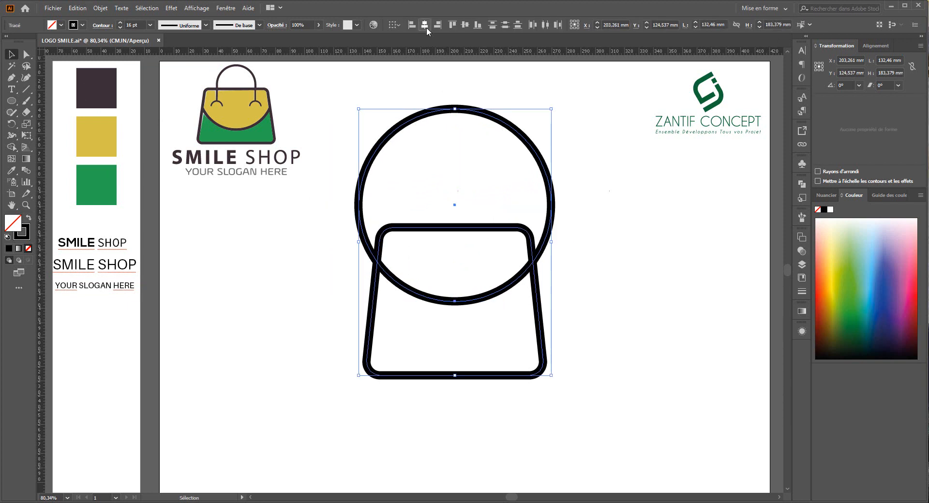
click(610, 183)
- Move the circle straight down about 15 mm so its centre sits on the trapezoid's top edge
click(486, 112)
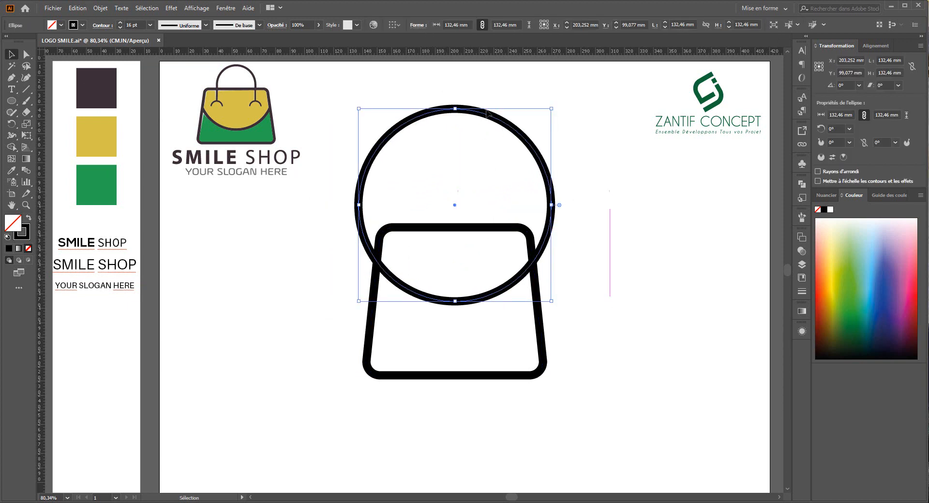
key(Down)
key(Down)
key(Down)
key(Down)
key(Down)
key(Down)
key(Down)
key(Down)
key(Down)
key(Down)
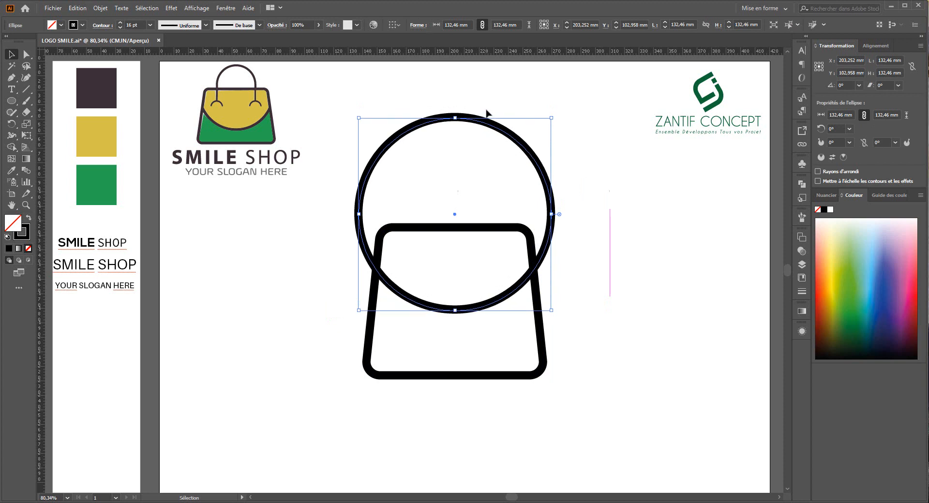
key(Down)
key(Down)
key(Down)
key(Down)
key(Down)
key(Down)
key(Down)
key(Down)
key(Down)
key(Down)
key(Down)
key(Down)
key(Down)
key(Down)
key(Down)
key(Down)
key(Down)
key(Down)
key(Down)
key(Down)
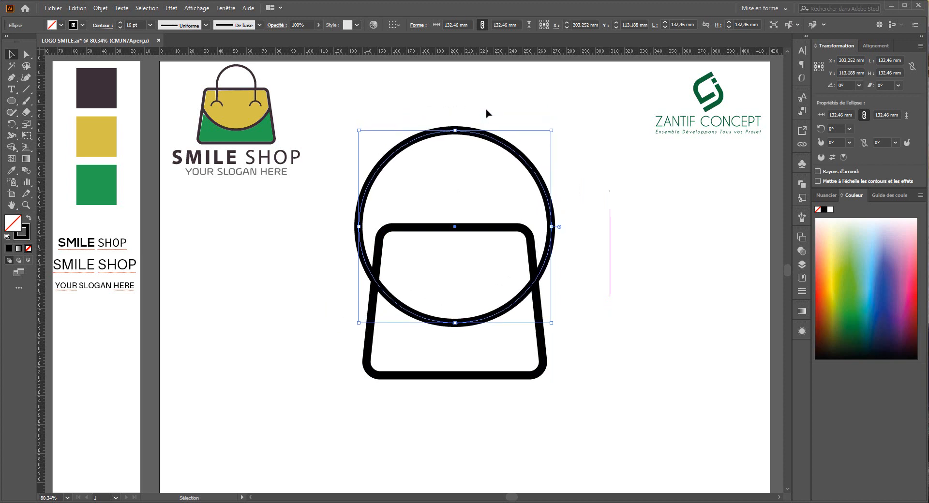
- Expand the circle's fill and stroke into an outlined shape
click(101, 8)
click(125, 122)
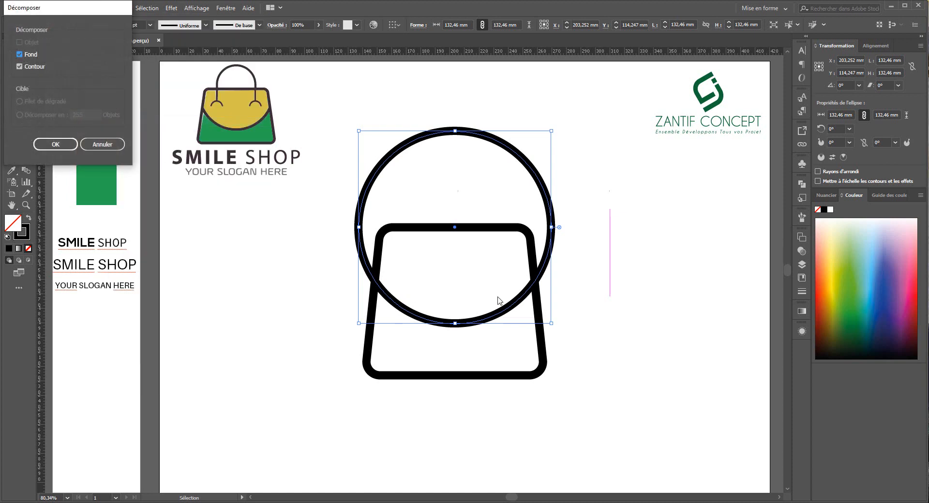
click(63, 151)
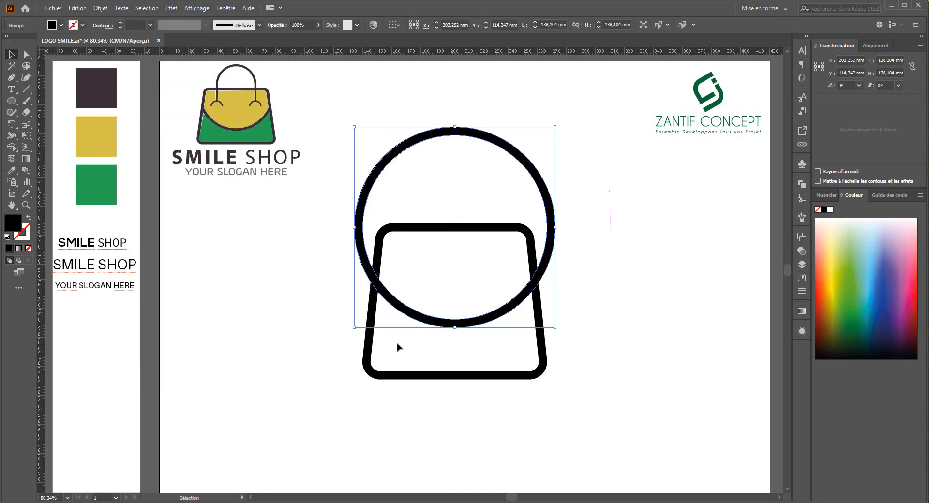
- Expand the trapezoid's fill and stroke into an outlined shape as well
shift+click(542, 337)
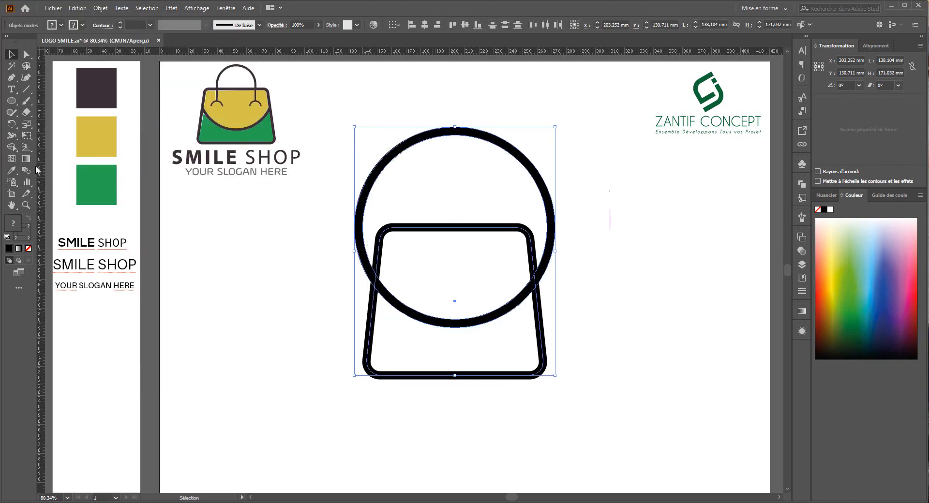
click(670, 349)
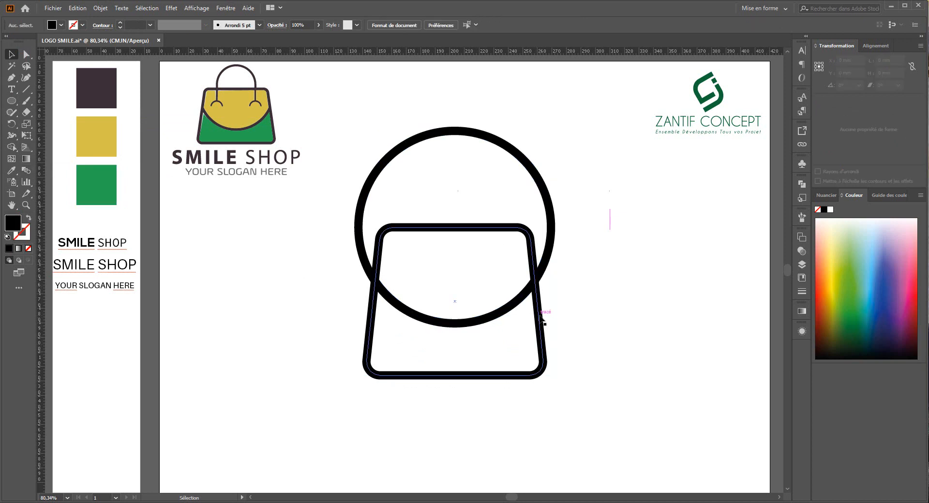
click(540, 321)
click(99, 10)
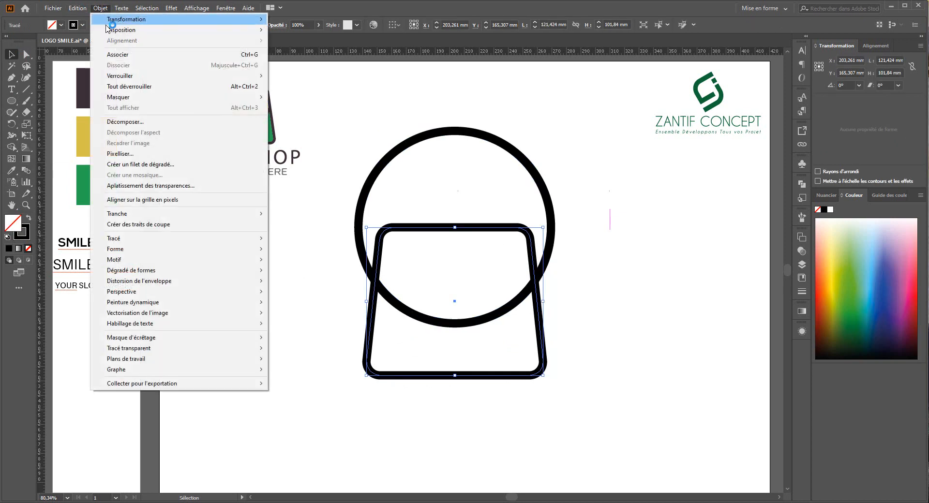
click(124, 121)
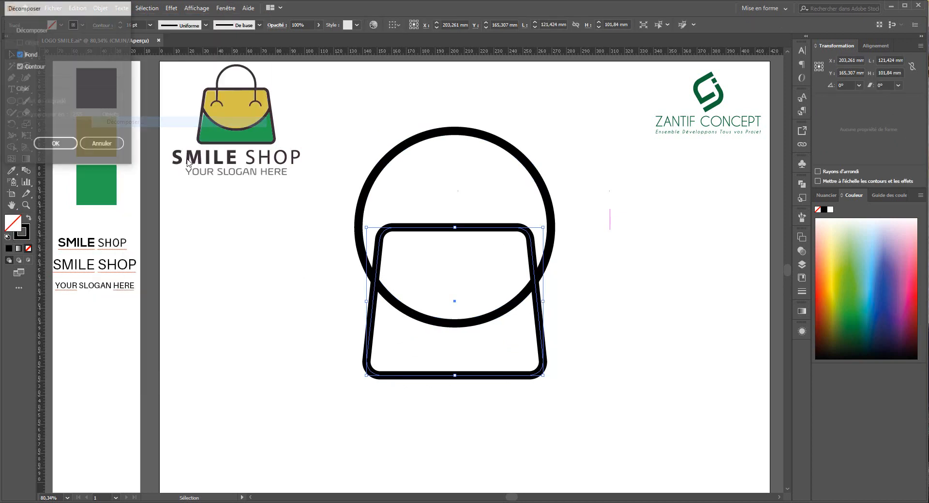
click(55, 143)
- Set a dark grey fill and merge the trapezoid outline with the circle's lower arc inside it using the Shape Builder
drag(570, 209, 344, 389)
click(12, 149)
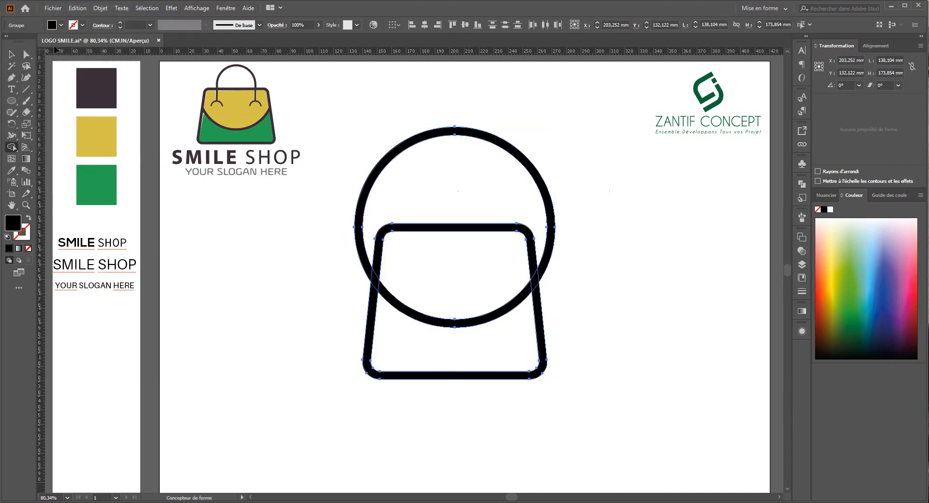
click(61, 26)
click(27, 70)
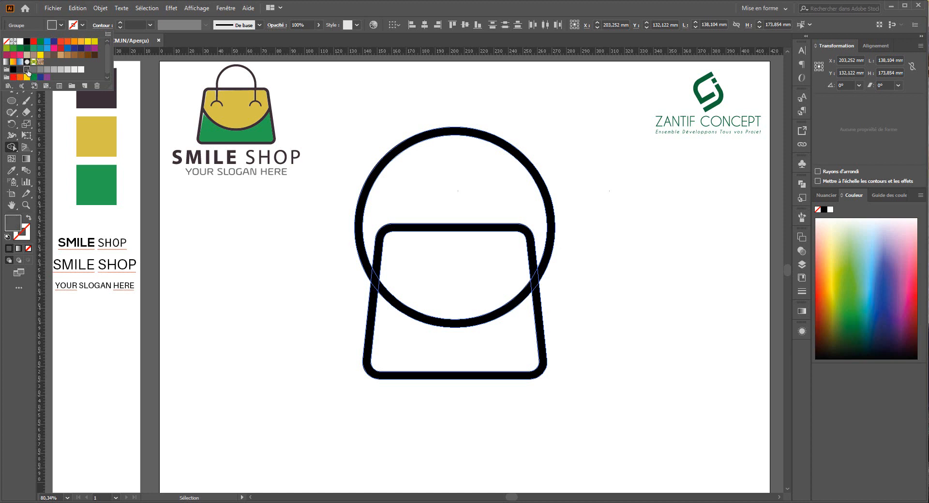
click(378, 272)
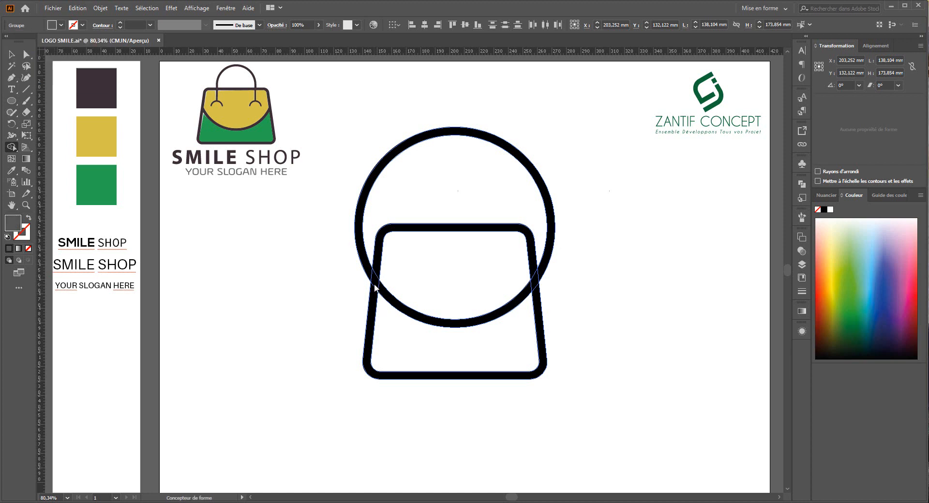
drag(382, 292, 536, 290)
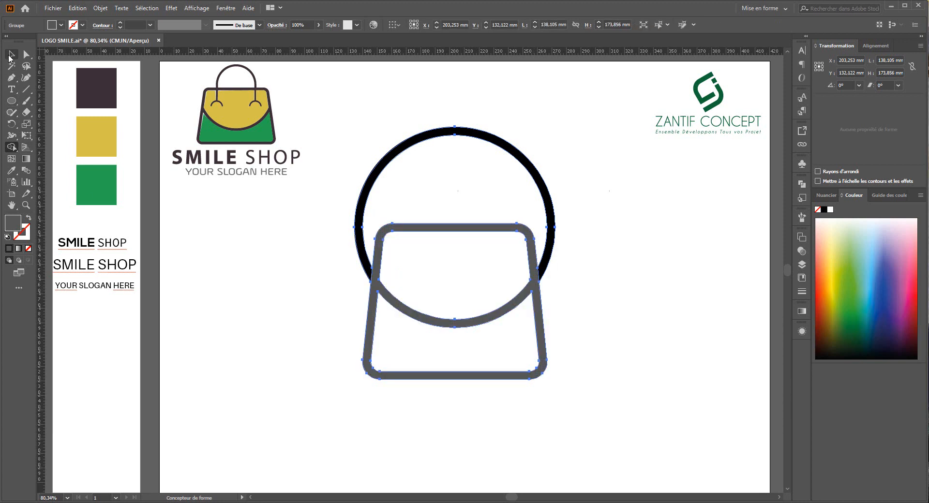
- Ungroup the artwork to delete the leftover upper circle arc, and move the bag outline slightly up and to the right
click(10, 55)
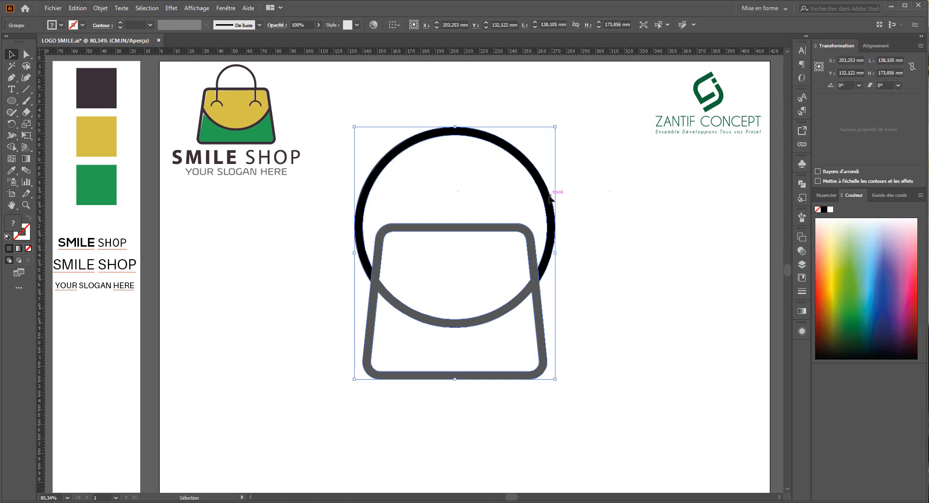
click(581, 214)
click(539, 187)
right_click(539, 187)
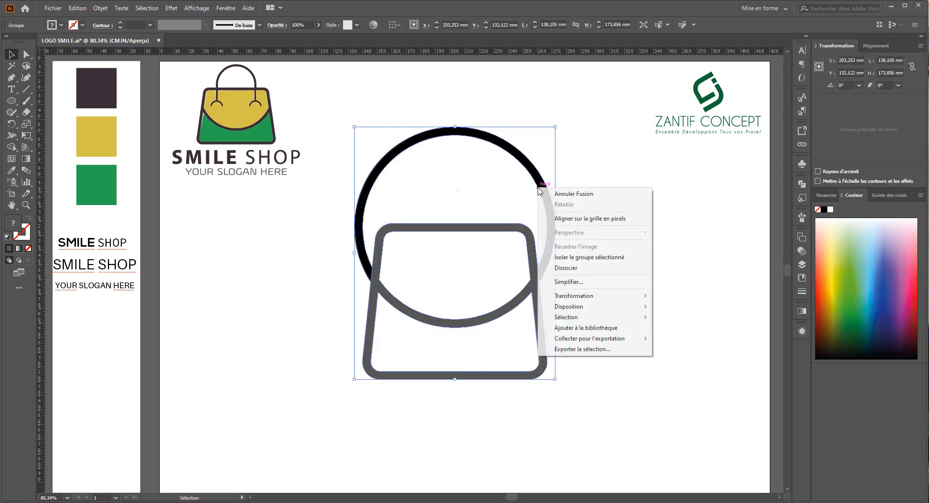
click(591, 269)
click(565, 207)
drag(551, 209, 657, 227)
key(Delete)
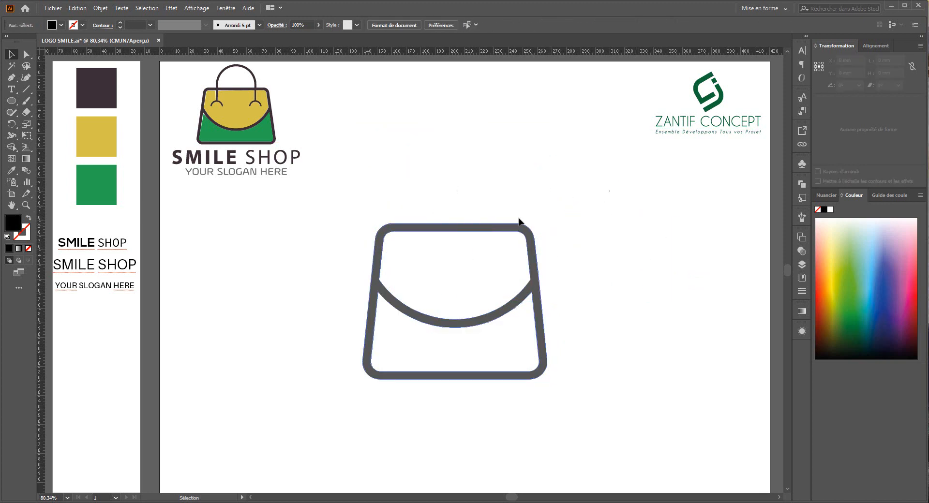
drag(518, 224, 550, 214)
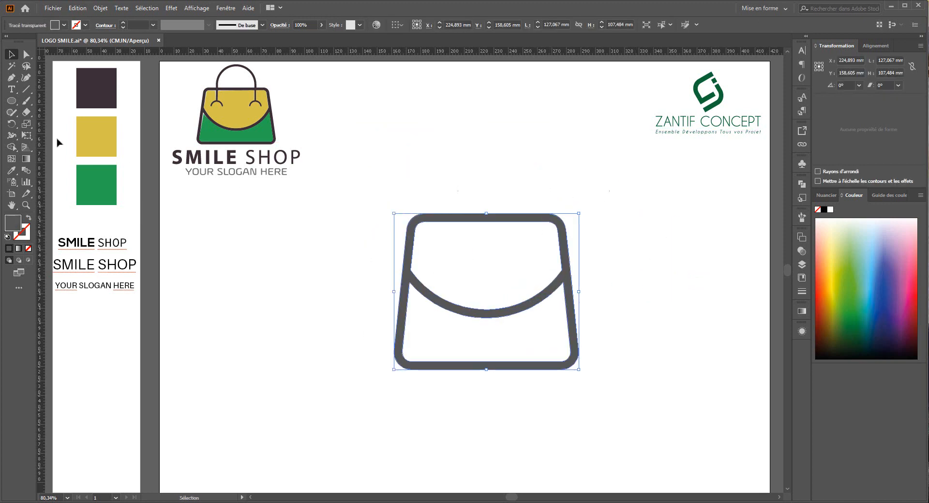
- Draw a circle about 45 mm in diameter above the bag with no fill and a 16 pt dark grey stroke
click(12, 101)
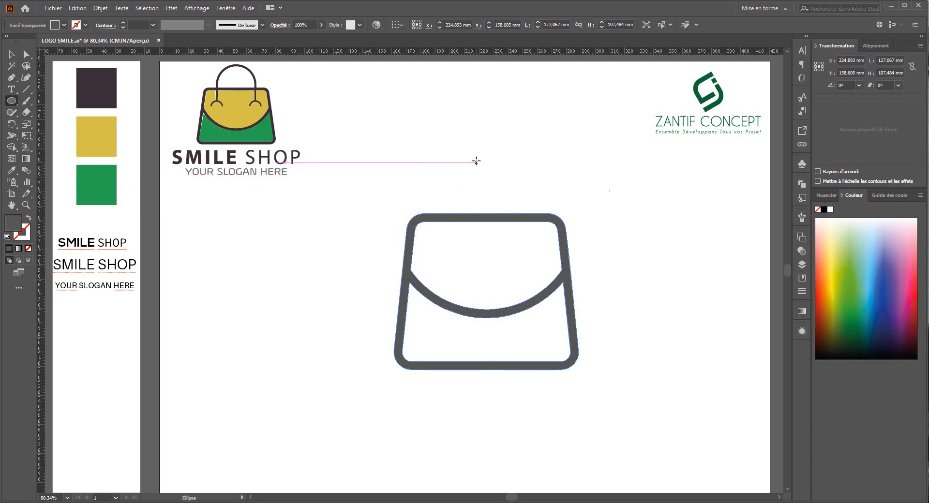
drag(477, 167, 486, 200)
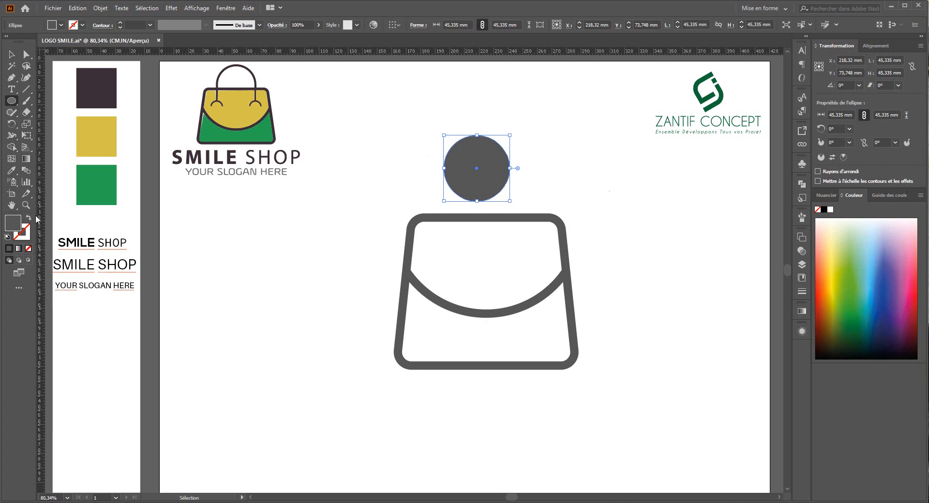
click(28, 218)
click(150, 26)
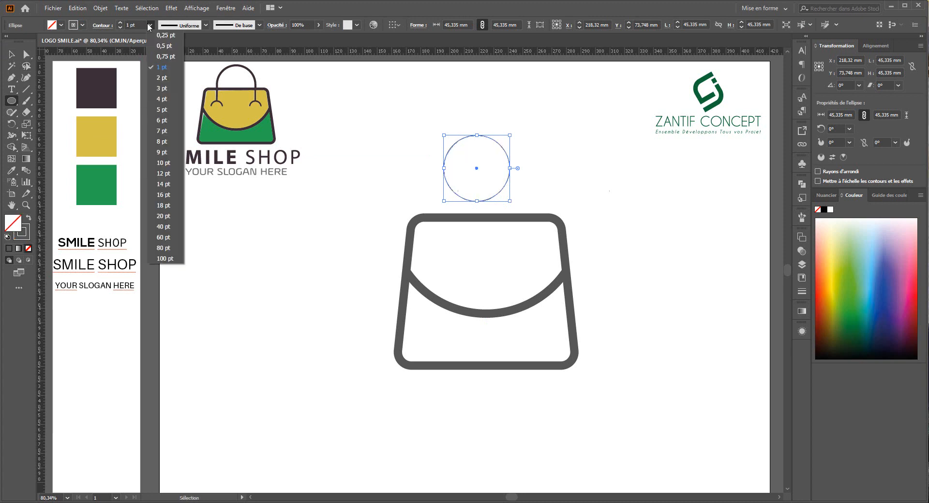
click(167, 196)
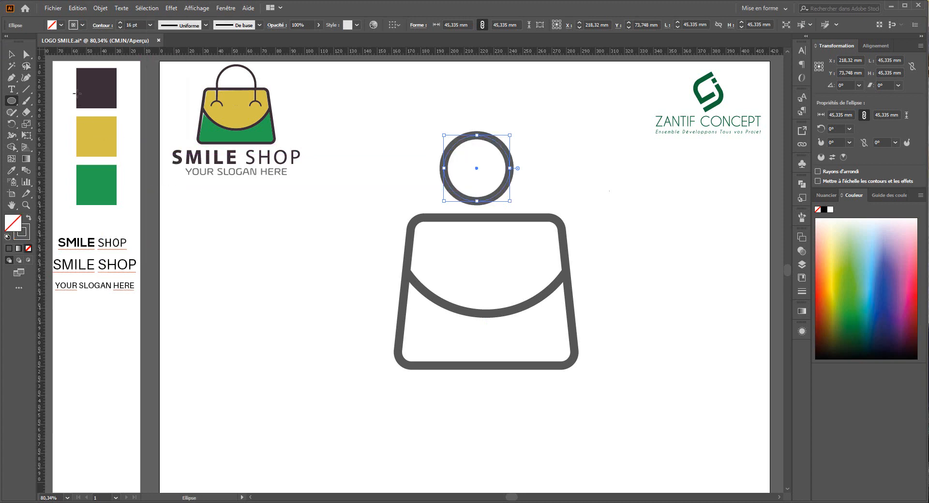
- Reduce the circle's stroke weight to 12 pt
click(10, 57)
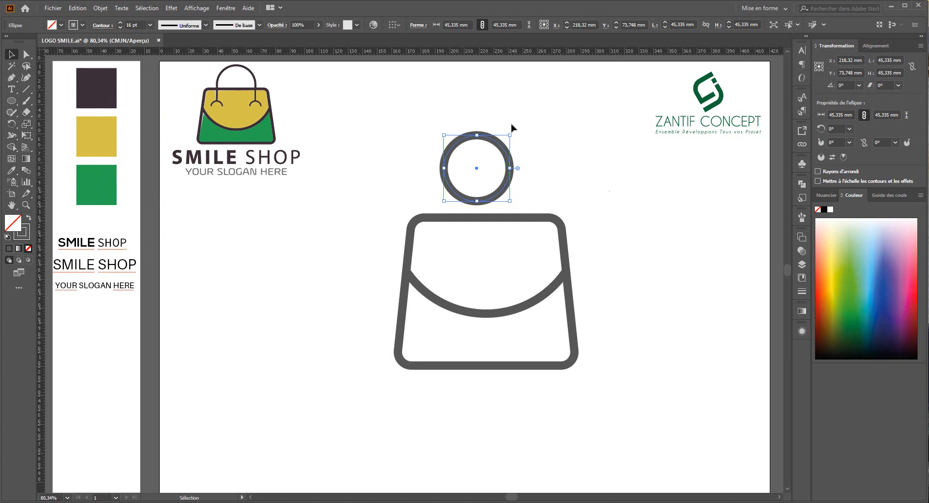
click(119, 28)
click(121, 27)
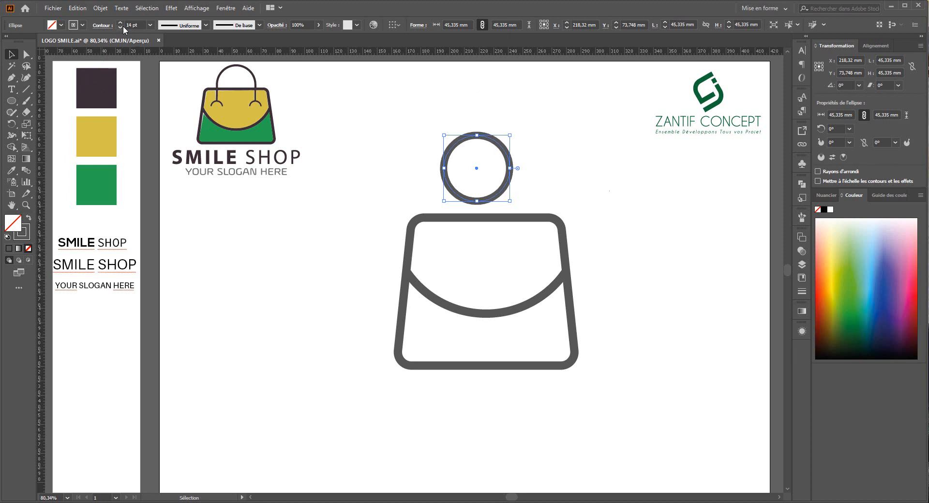
click(121, 27)
click(120, 28)
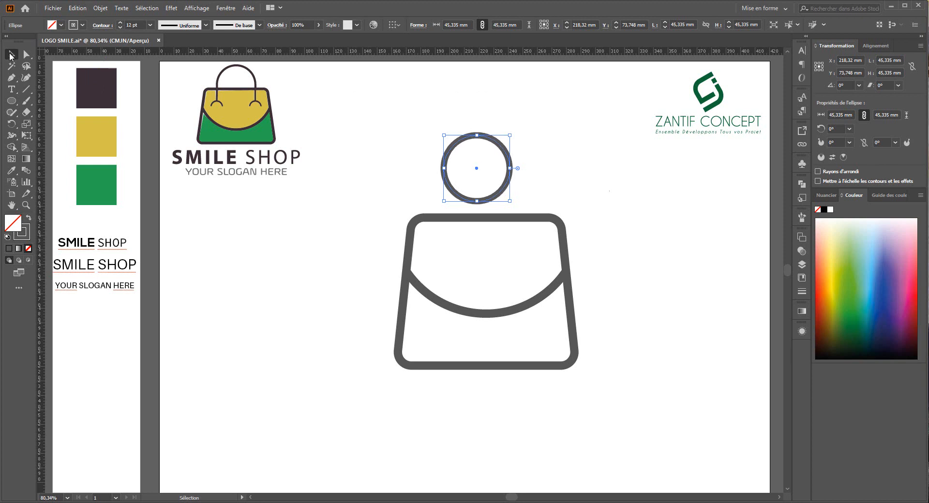
- Center the circle and bag outline horizontally on each other and move the circle down to touch the bag's upper edge
mouse_move(539, 140)
mouse_down()
mouse_move(471, 221)
mouse_move(434, 241)
mouse_up()
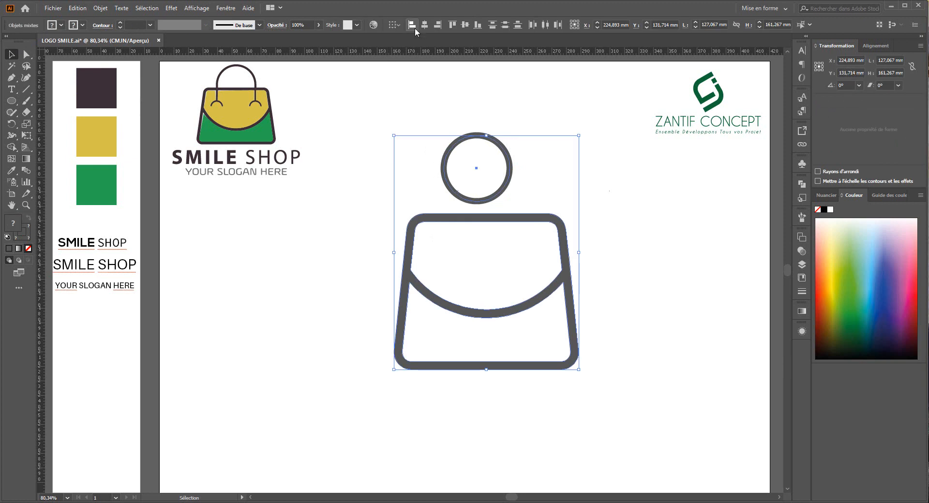
click(423, 29)
click(668, 228)
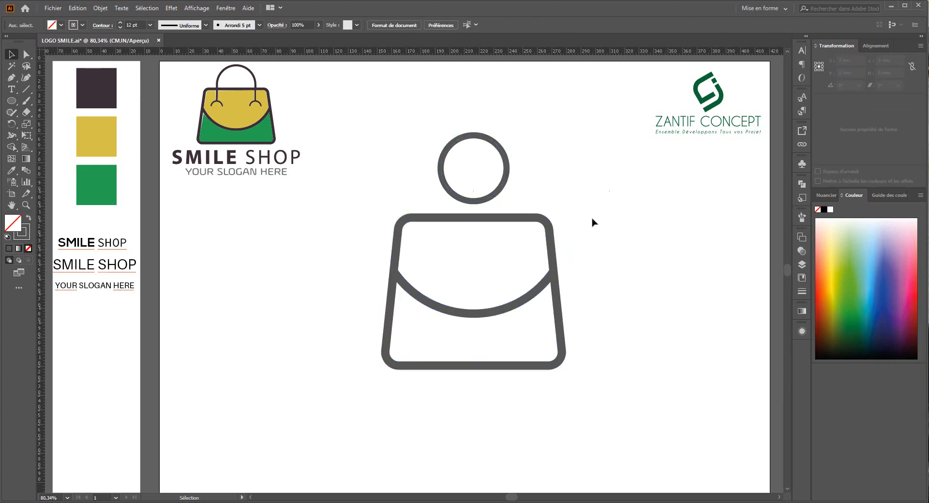
drag(500, 193, 499, 204)
shift+click(441, 346)
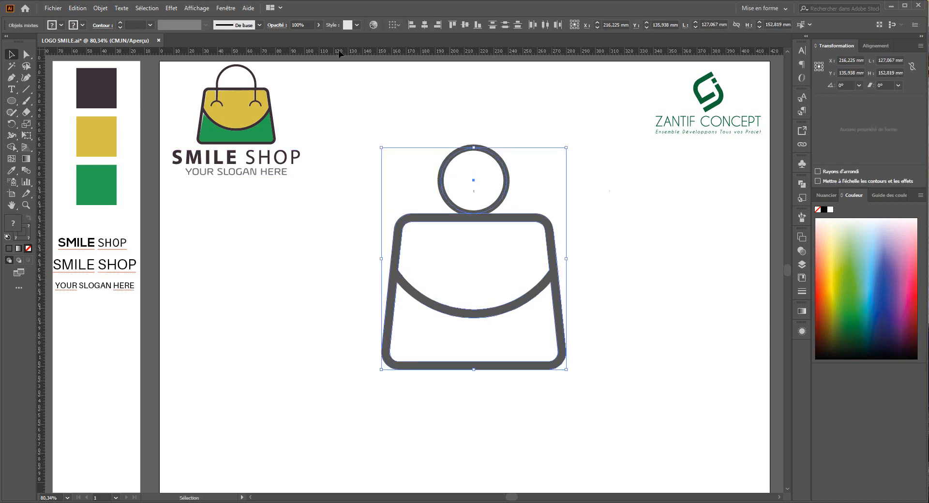
click(618, 224)
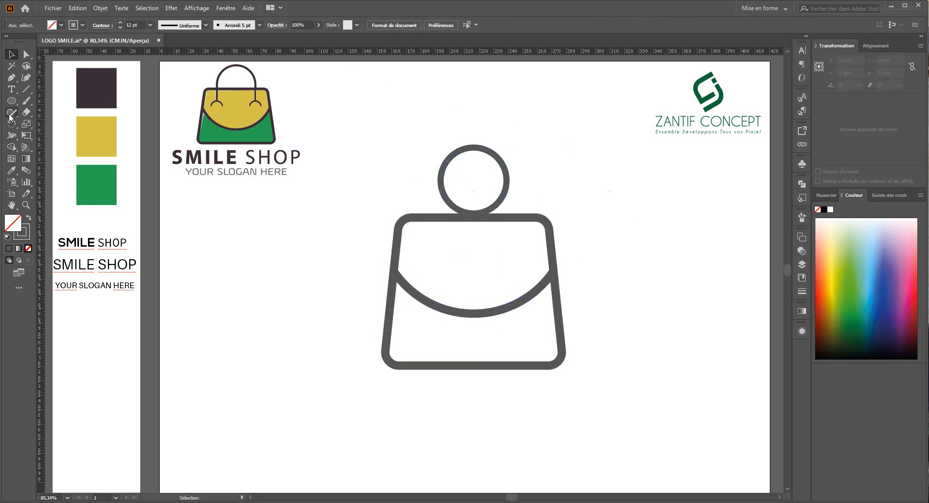
- Draw a vertical line about 53 mm long with a 12 pt dark grey stroke to the right of the bag
click(27, 90)
drag(96, 185, 622, 263)
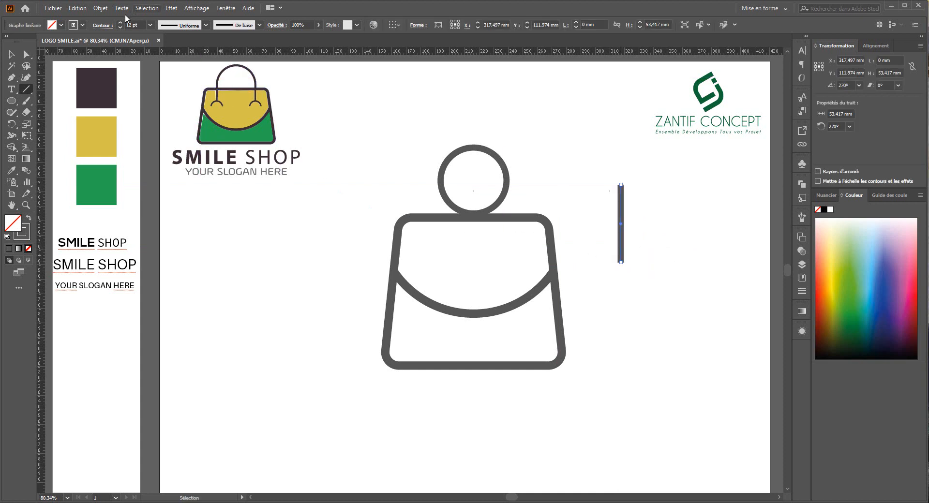
click(12, 55)
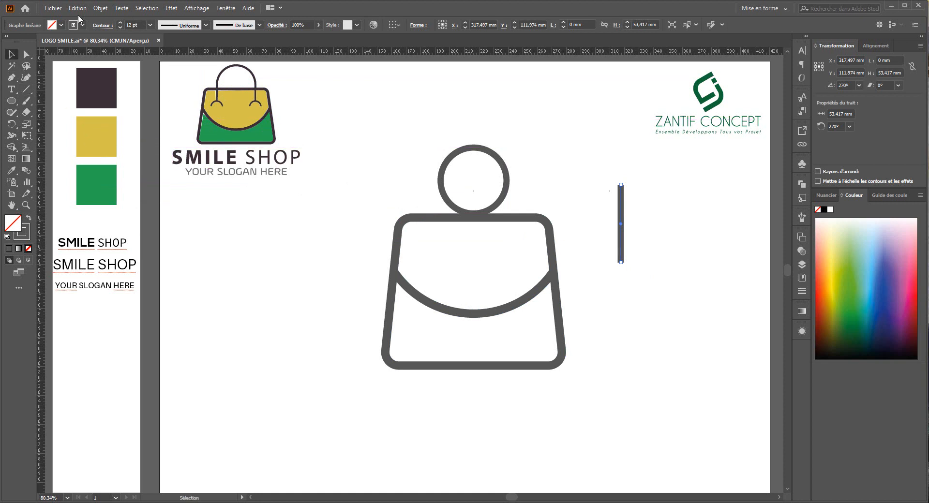
- Expand the fill and stroke of the vertical line and of the circle above the bag into outlined shapes
click(77, 9)
mouse_move(101, 8)
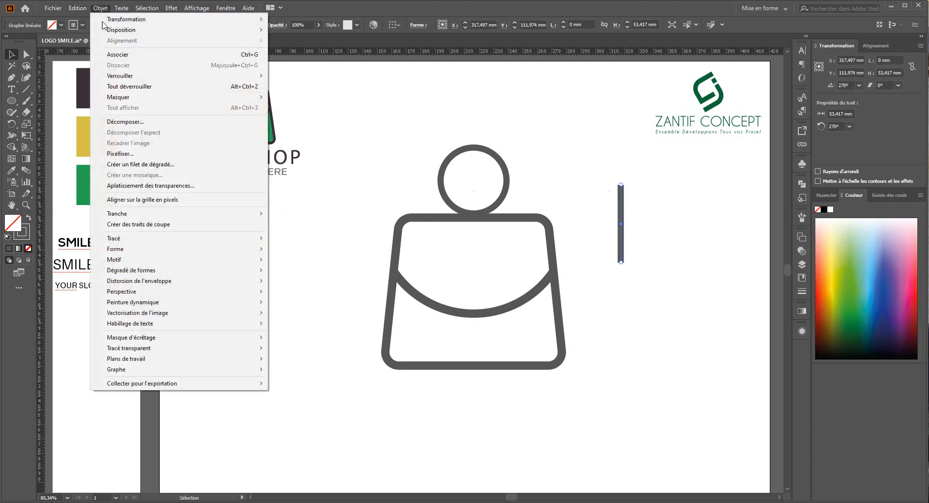
click(136, 125)
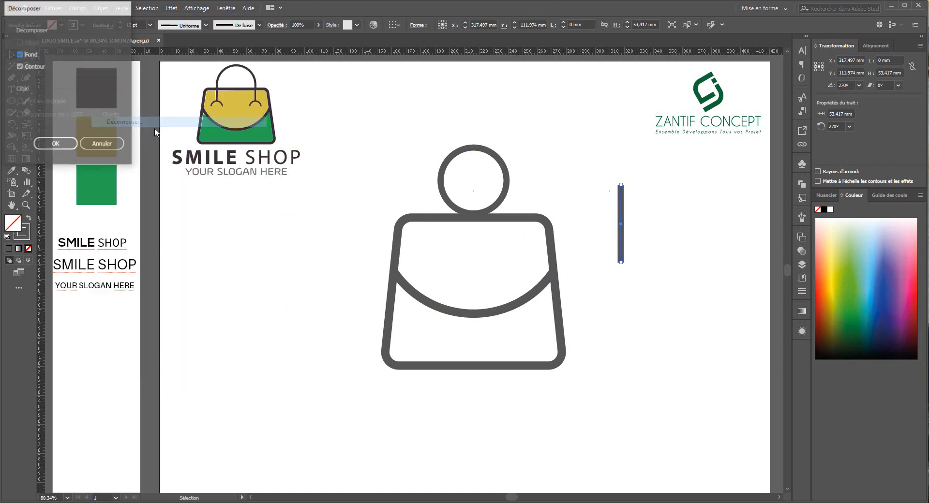
click(56, 146)
click(479, 152)
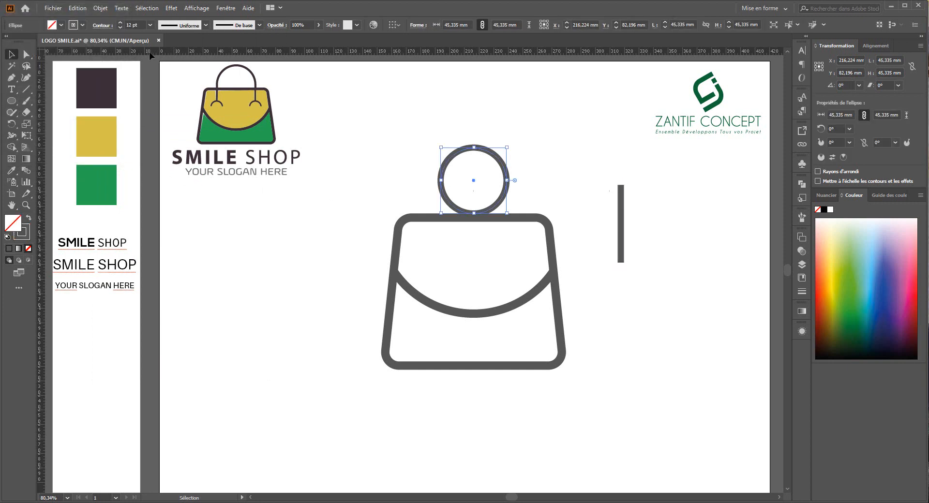
click(101, 8)
click(128, 124)
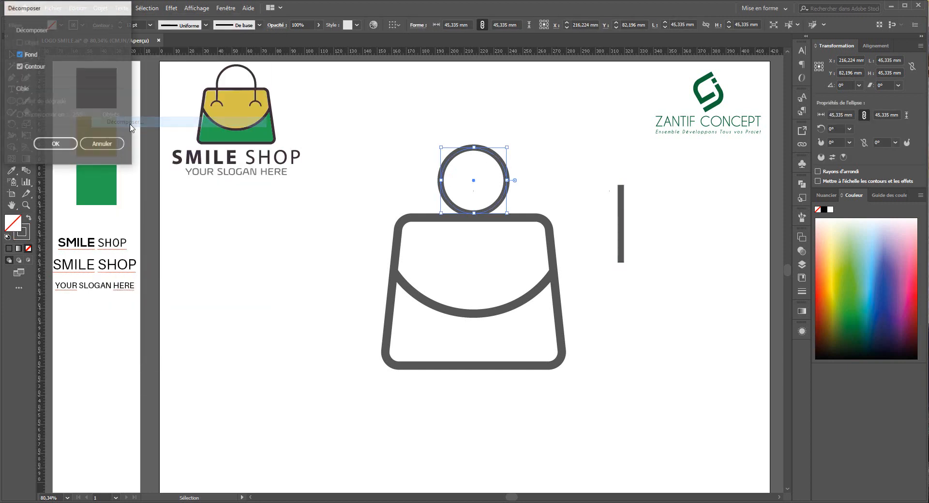
click(67, 144)
click(655, 228)
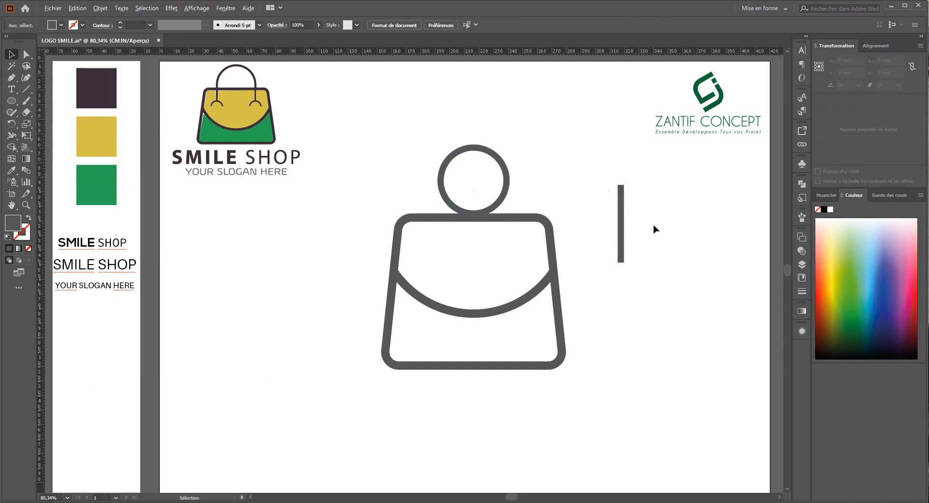
- Place a horizontal ruler guide through the center of the circle
scroll(656, 225, up, 2)
click(447, 159)
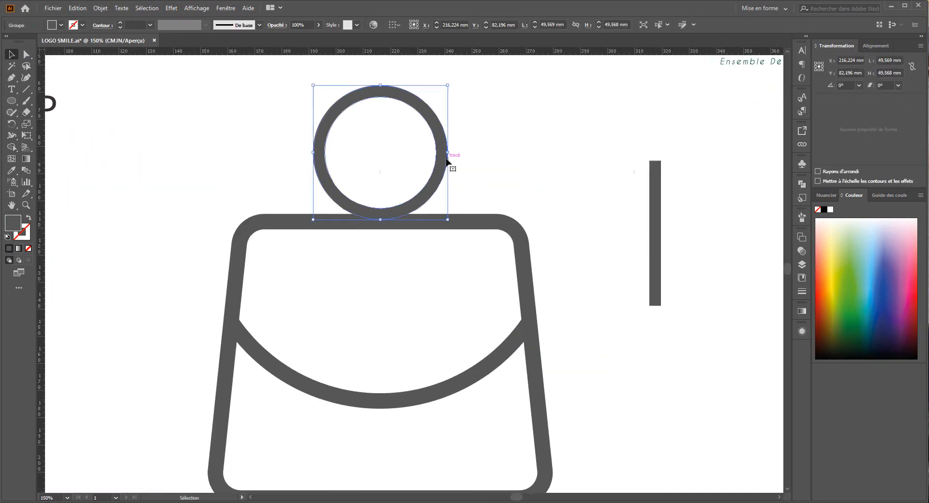
drag(472, 52, 459, 154)
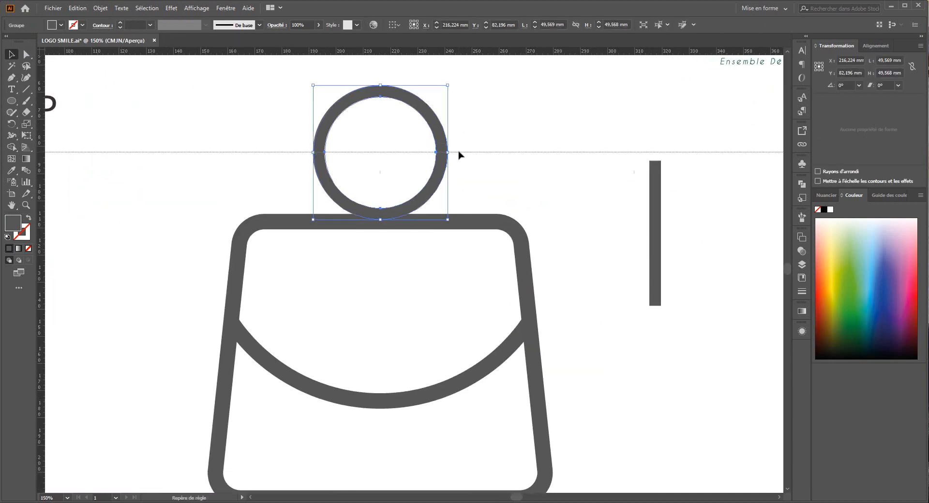
- Position the vertical bar and a copy of it under the circle's left and right edges, with their upper ends on the guide
click(668, 197)
drag(657, 195, 318, 201)
click(497, 182)
- Set a dark blue fill and merge the circle's upper arc with both vertical bars using the Shape Builder
scroll(498, 180, up, 2)
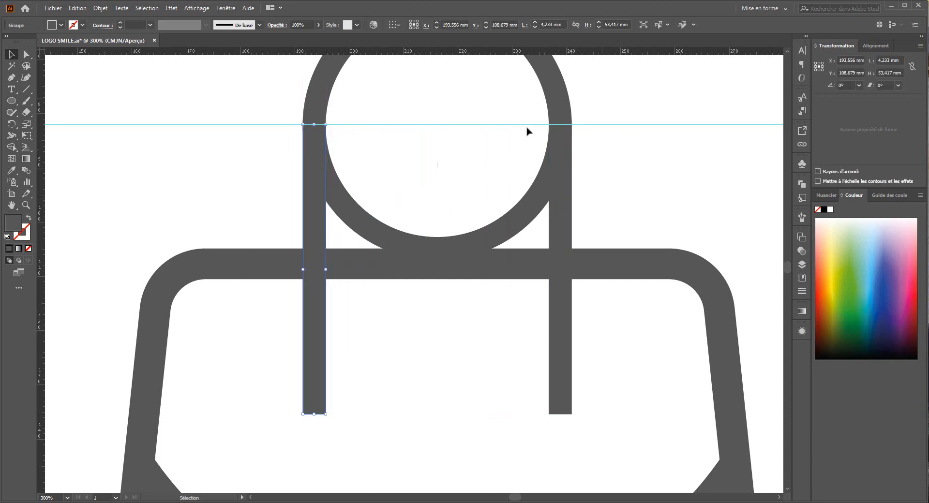
drag(597, 99, 317, 185)
click(14, 149)
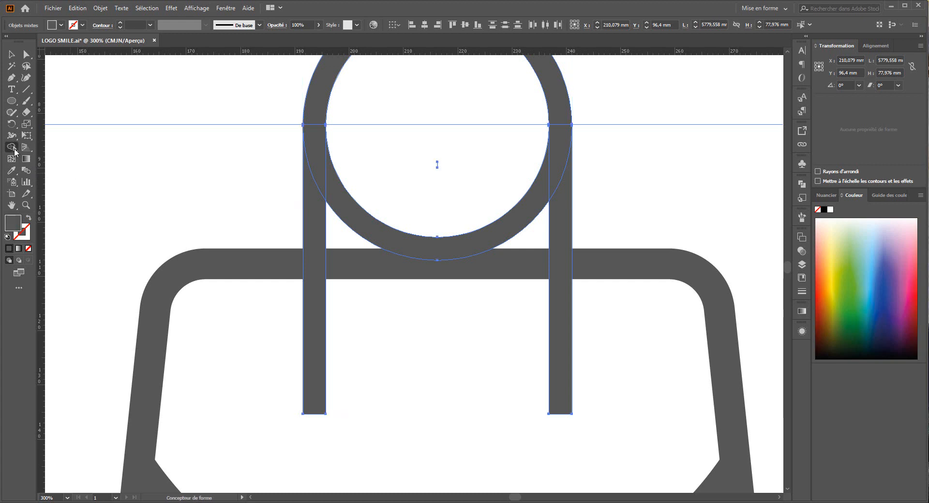
click(61, 24)
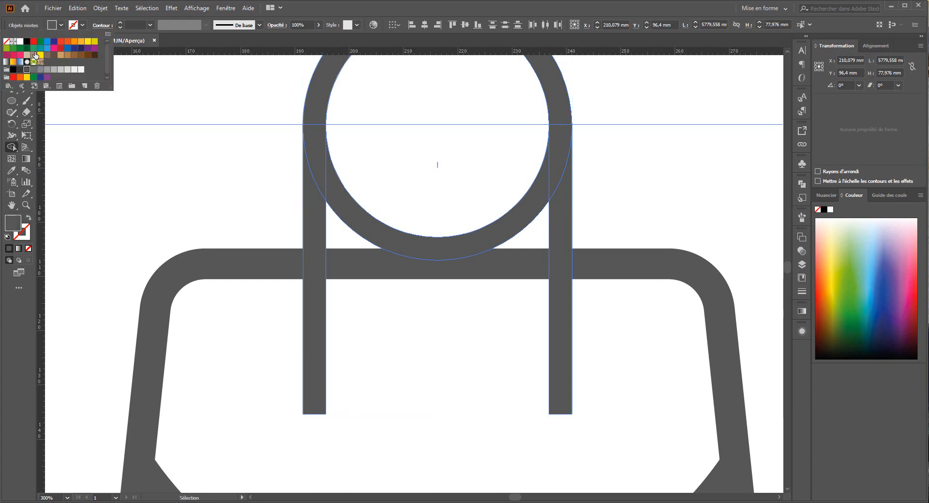
click(54, 42)
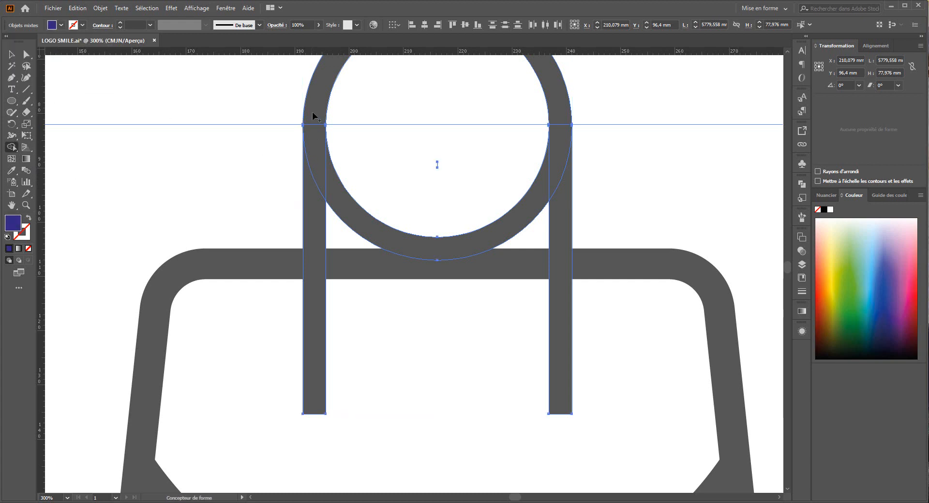
drag(313, 119, 308, 193)
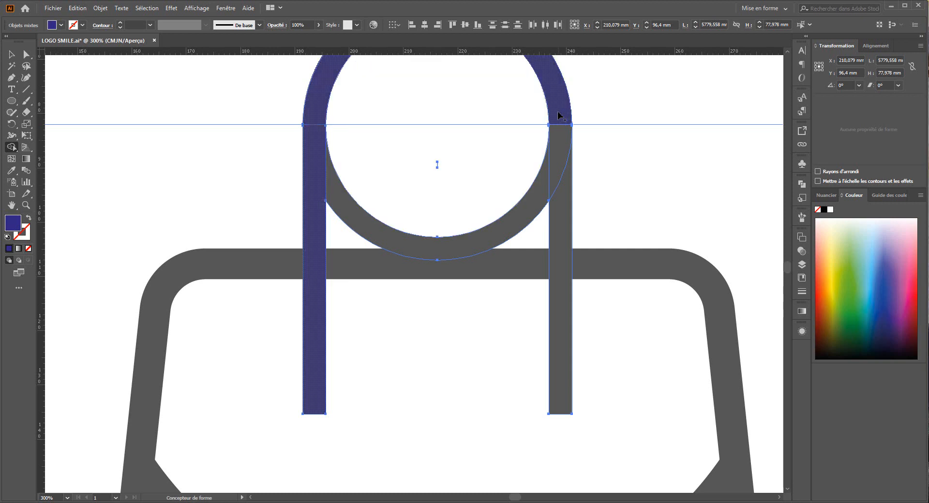
drag(561, 118, 563, 201)
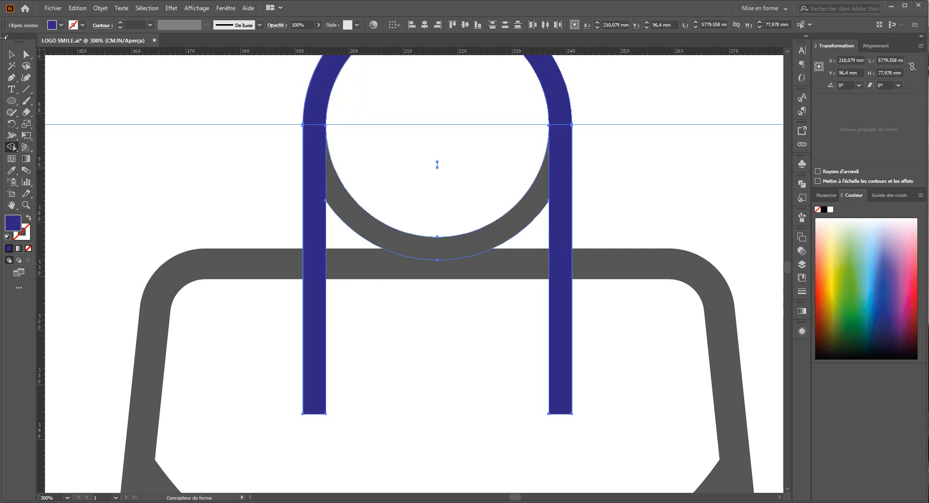
click(11, 54)
click(642, 191)
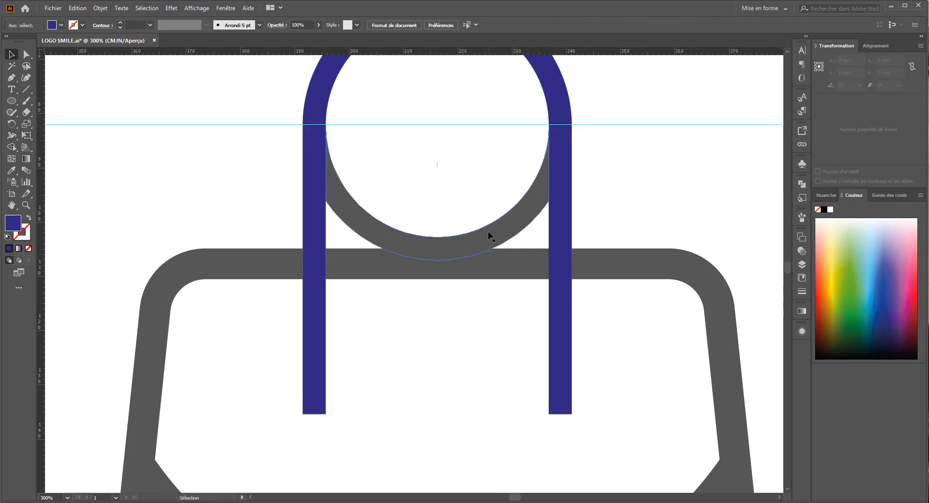
key(Delete)
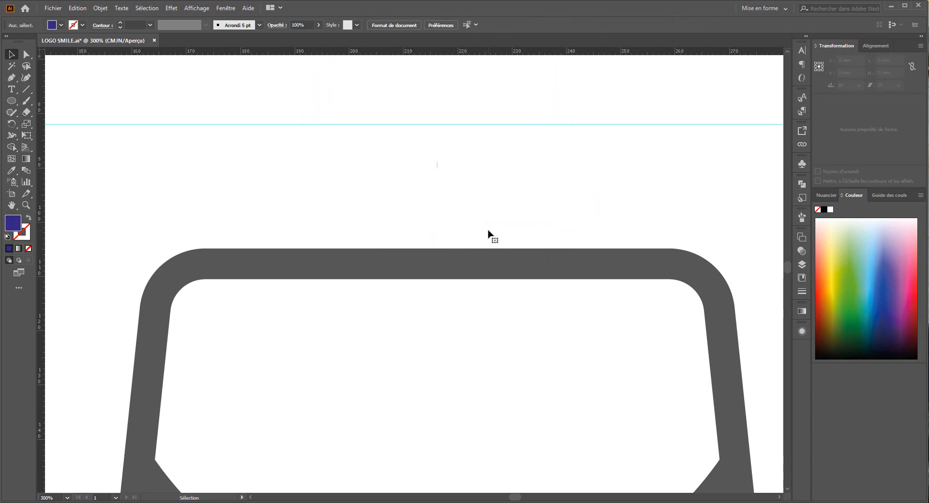
key(ctrl+z)
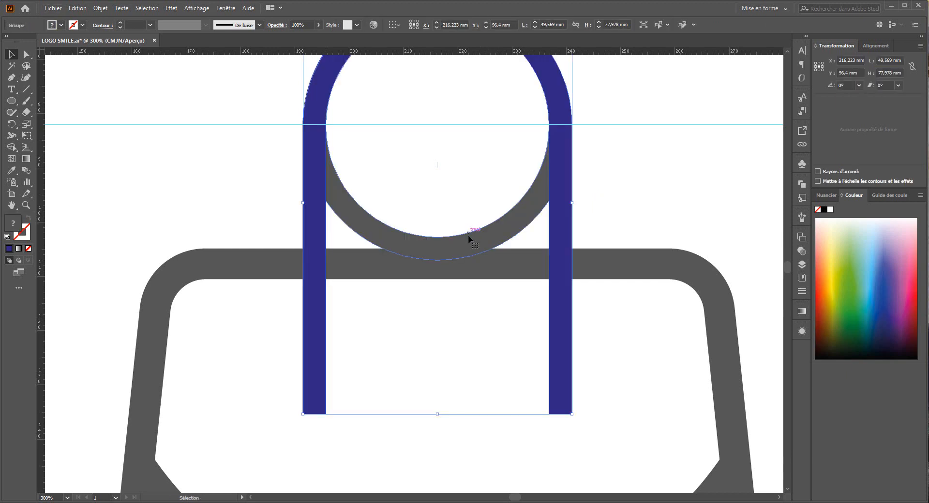
- Ungroup the handle artwork and delete the leftover grey lower circle arc between the handle's legs
right_click(469, 235)
click(508, 320)
click(639, 207)
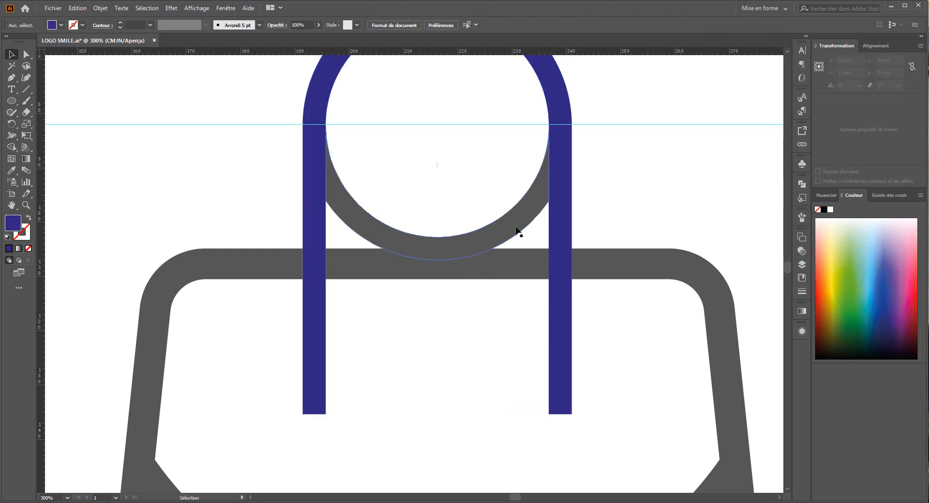
click(516, 230)
key(Delete)
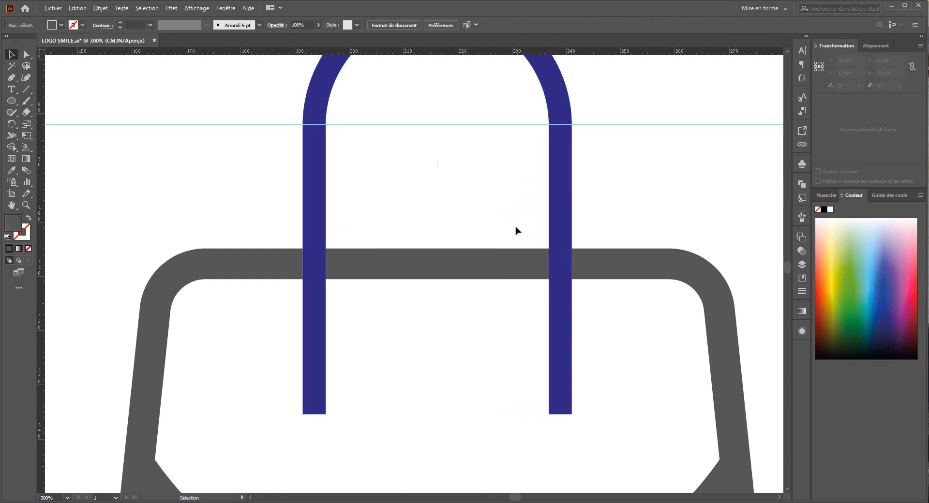
- Move the blue handle straight down about 17 mm so its legs end just above the flap's curve
scroll(508, 214, down, 2)
scroll(507, 214, down, 1)
click(504, 153)
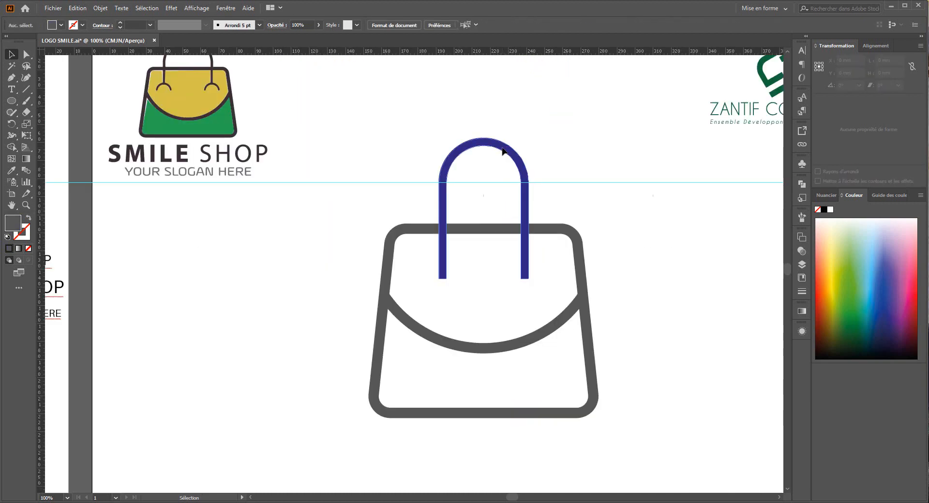
key(Down)
key(Down)
key(Down)
key(Down)
key(Down)
key(Down)
key(Down)
key(Down)
key(Down)
key(Down)
key(Down)
key(Down)
key(Down)
key(Down)
key(Down)
key(Down)
key(Down)
key(Down)
key(Down)
key(Down)
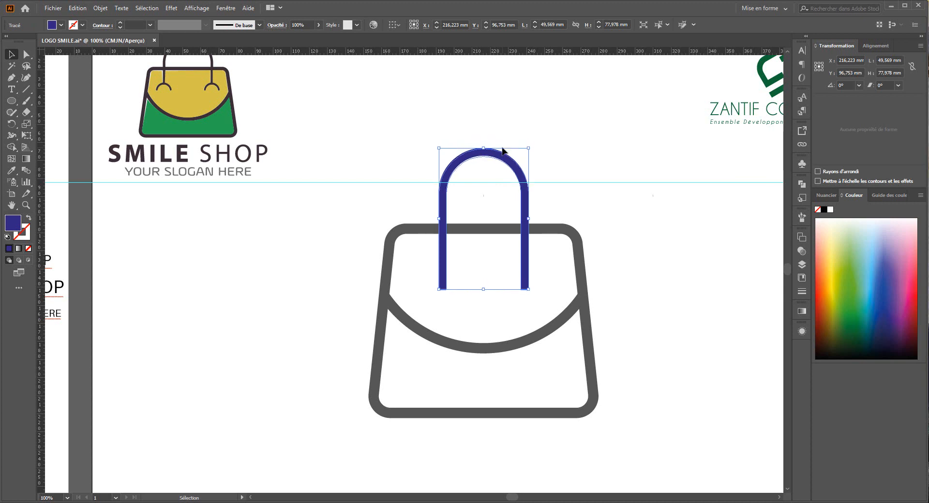
key(Down)
key(Down)
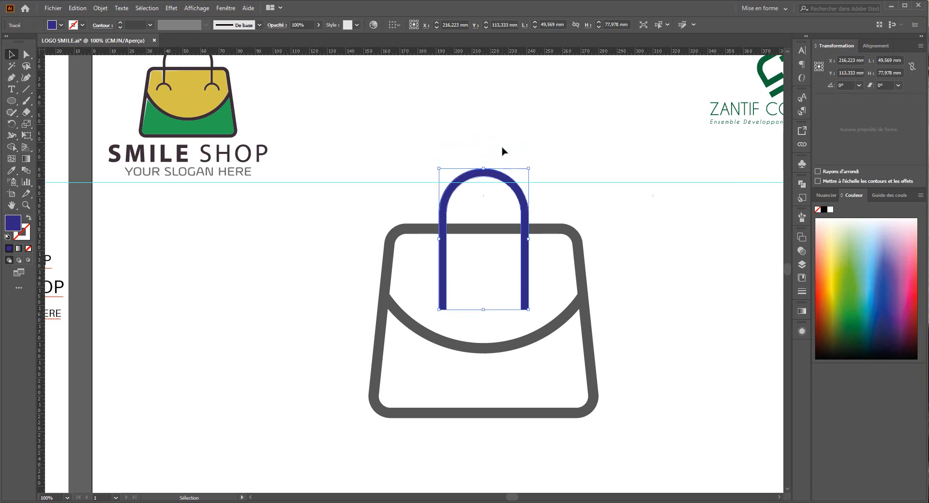
click(541, 142)
- Draw a dark blue rectangle about 63 by 31 mm covering the lower ends of both handle legs
scroll(548, 140, up, 1)
scroll(540, 358, down, 3)
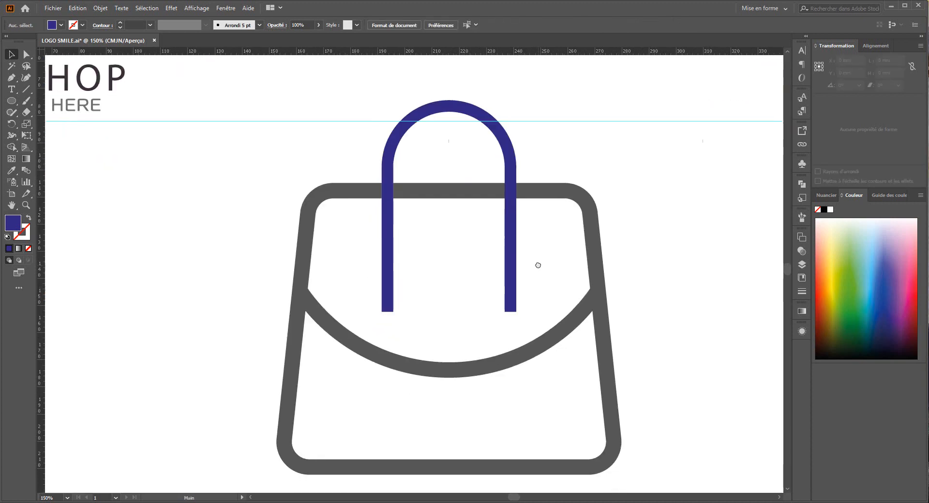
click(11, 102)
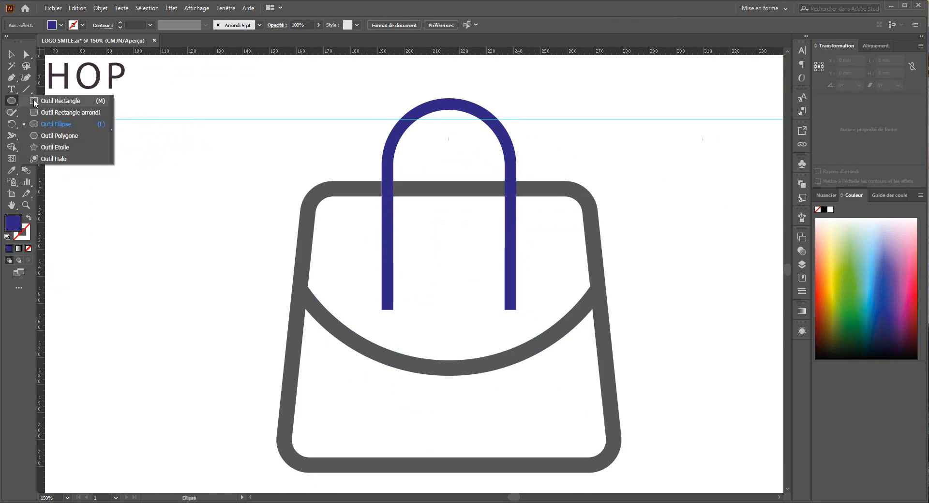
click(50, 101)
drag(536, 242, 365, 327)
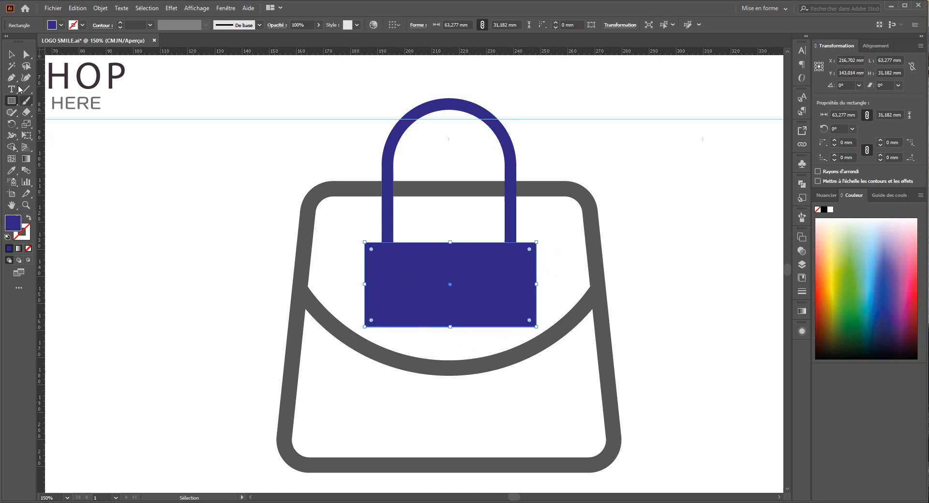
- Trim the lower ends of both handle legs by merging them into the dark blue rectangle with the Shape Builder, and delete the rectangle
click(12, 54)
drag(554, 242, 280, 302)
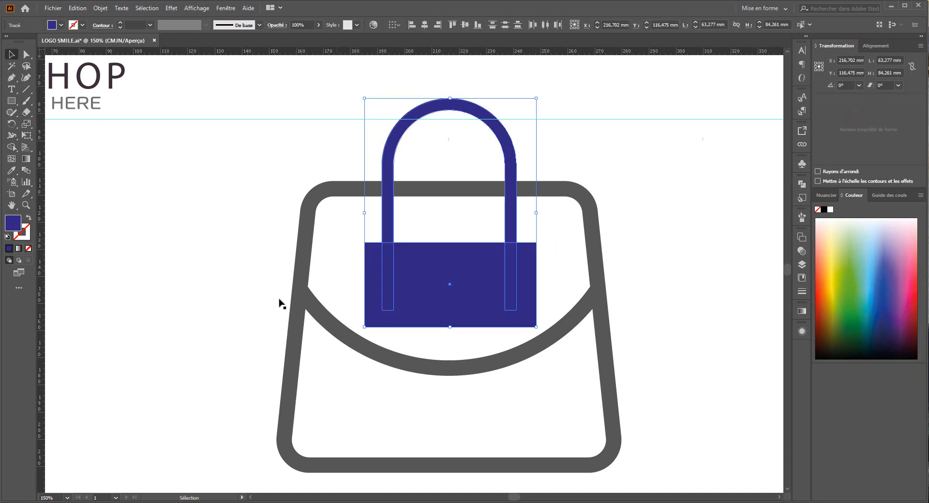
click(12, 147)
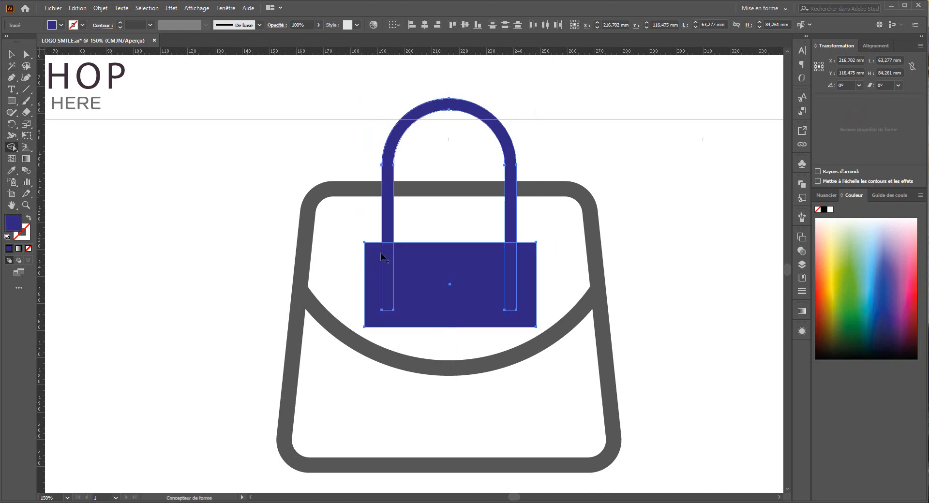
drag(381, 253, 520, 279)
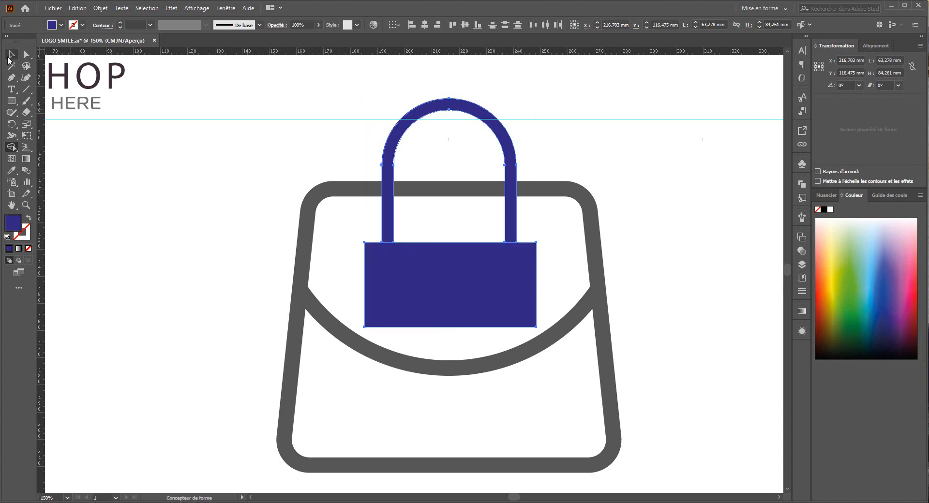
click(12, 54)
click(376, 238)
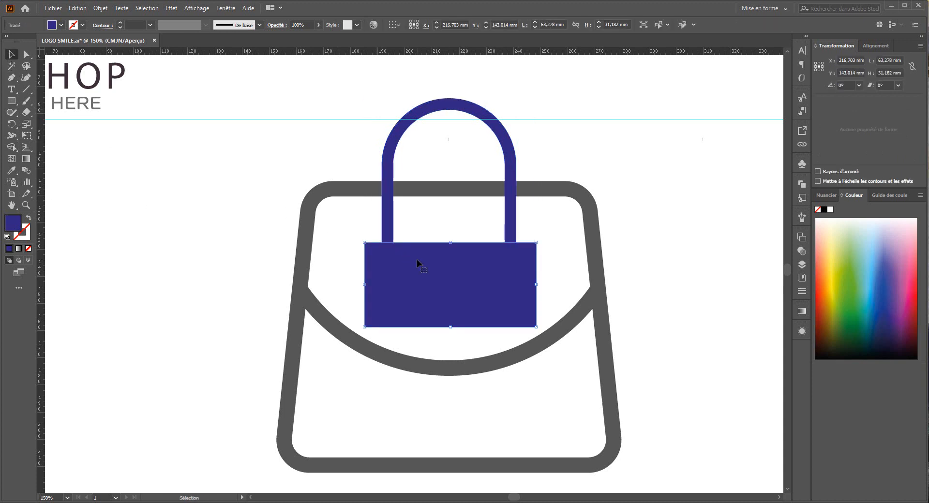
key(Delete)
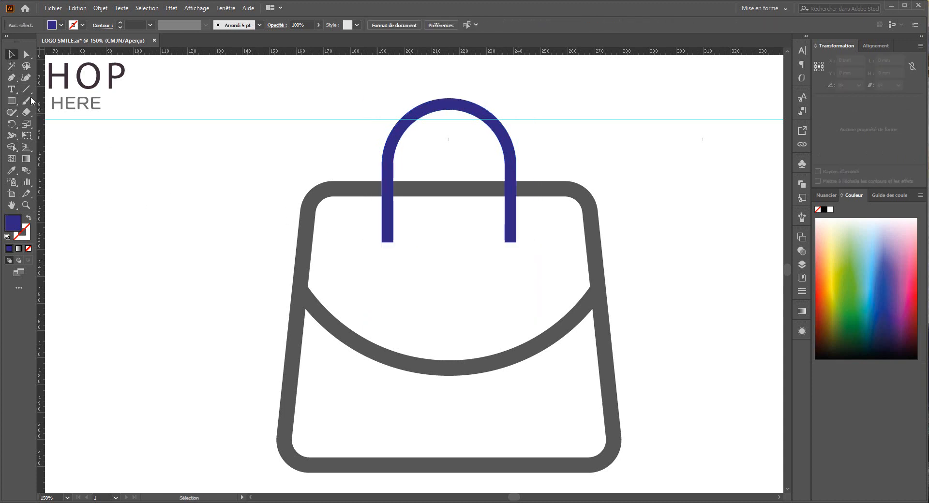
- Draw a dark blue circle about 18.8 mm in diameter centred just below the end of the right handle leg
click(12, 101)
drag(12, 102, 65, 125)
drag(511, 254, 526, 279)
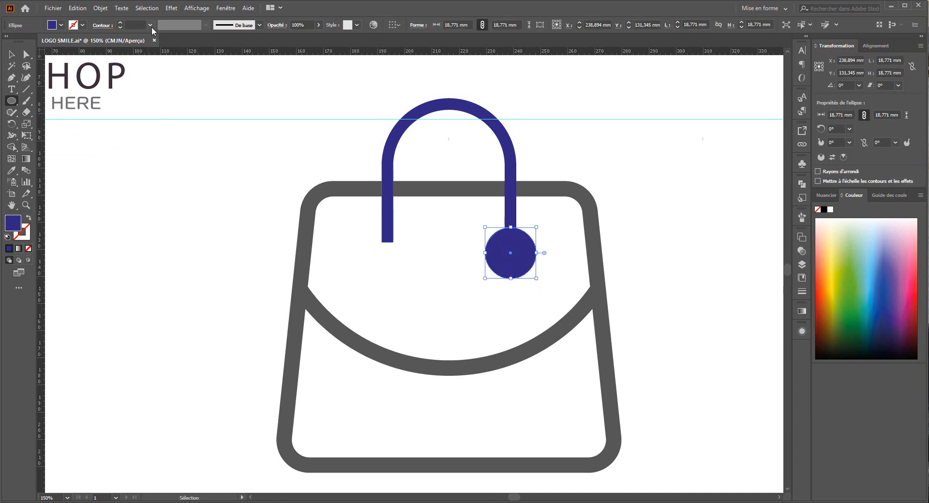
- Give the circle a 10 pt stroke and no fill
click(152, 27)
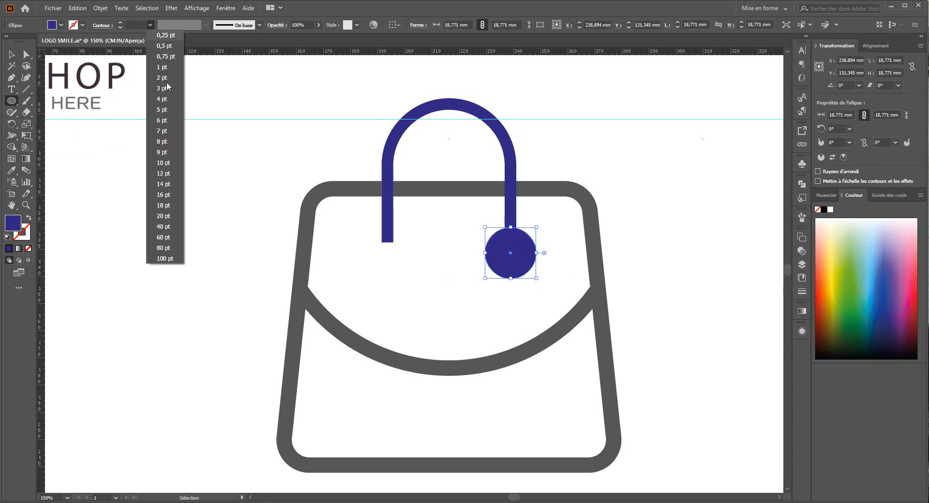
click(164, 173)
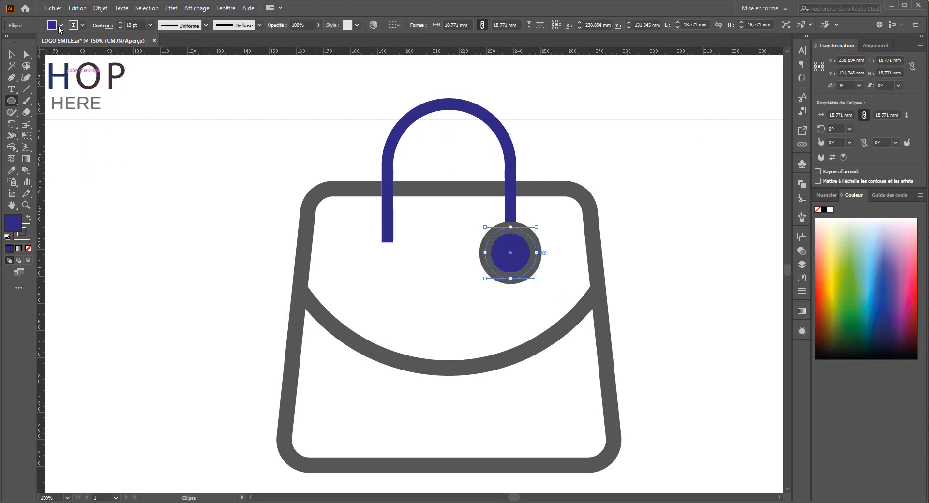
click(60, 27)
click(6, 42)
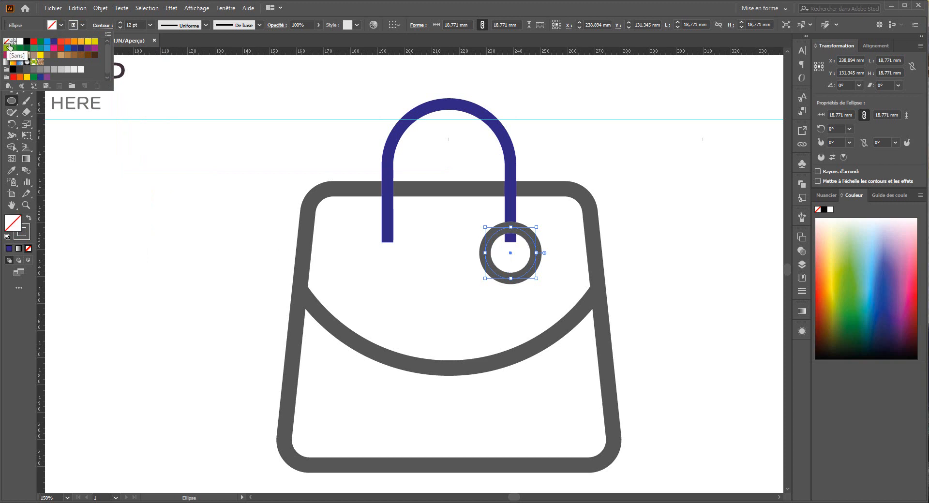
click(121, 28)
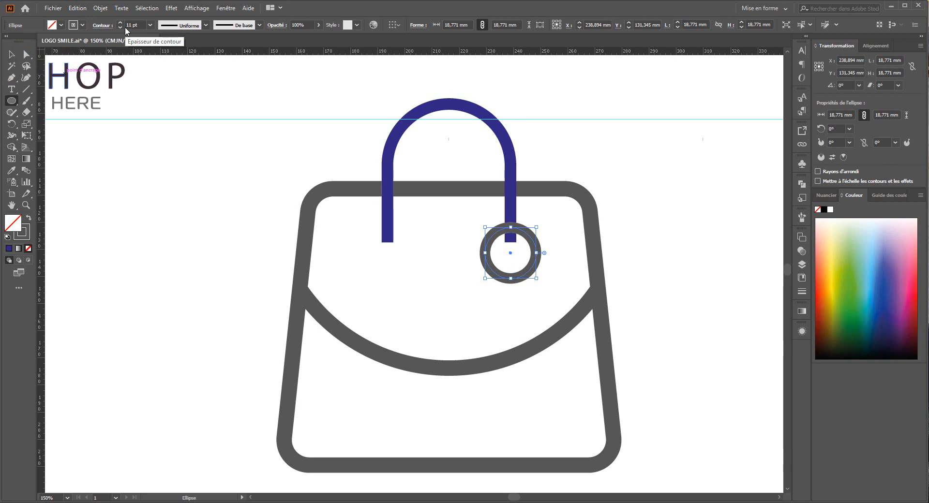
click(121, 28)
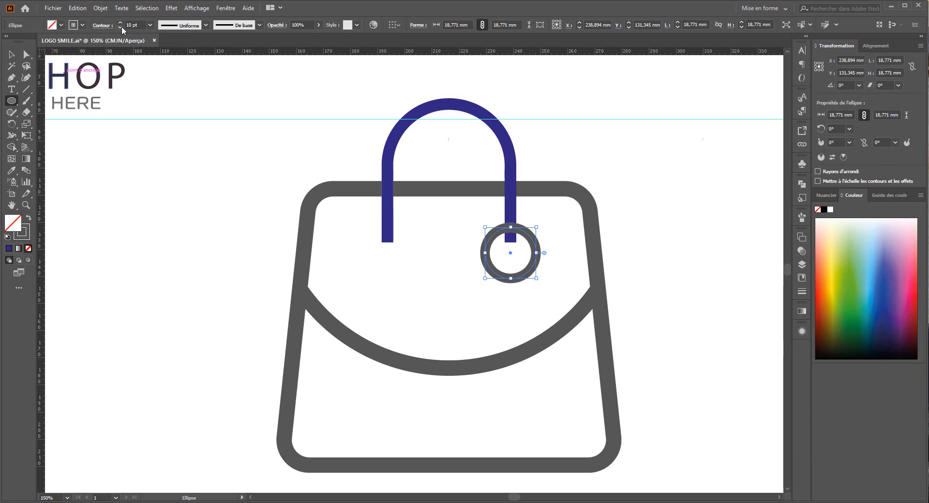
- Delete the circle's lowest anchor point to leave the upper half, and expand the arc's stroke into a filled shape
click(26, 54)
click(511, 279)
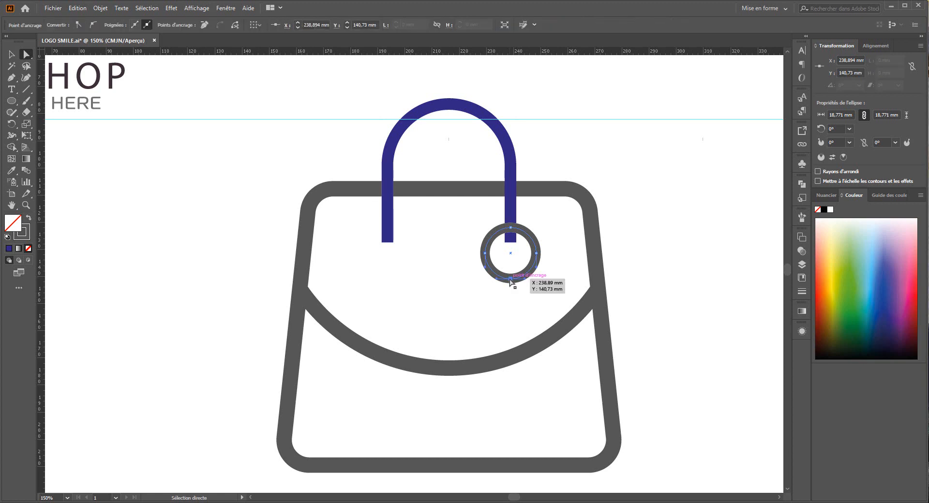
key(Delete)
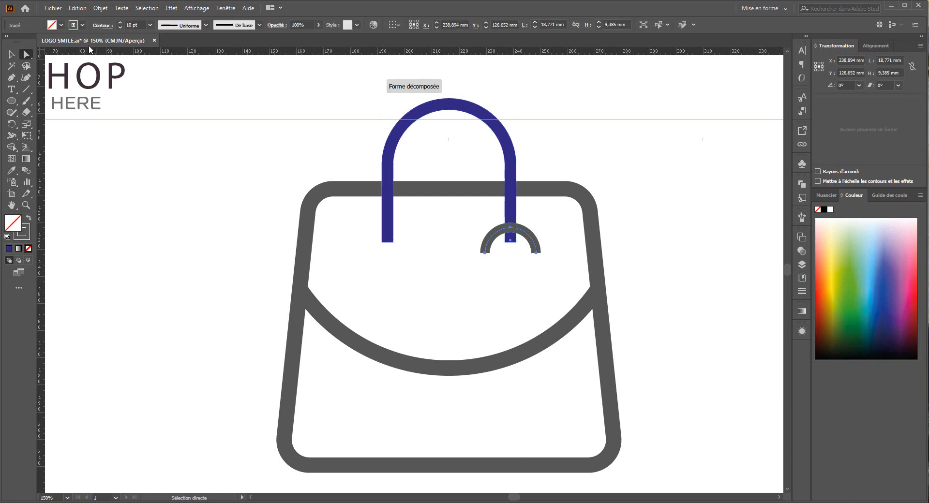
click(100, 8)
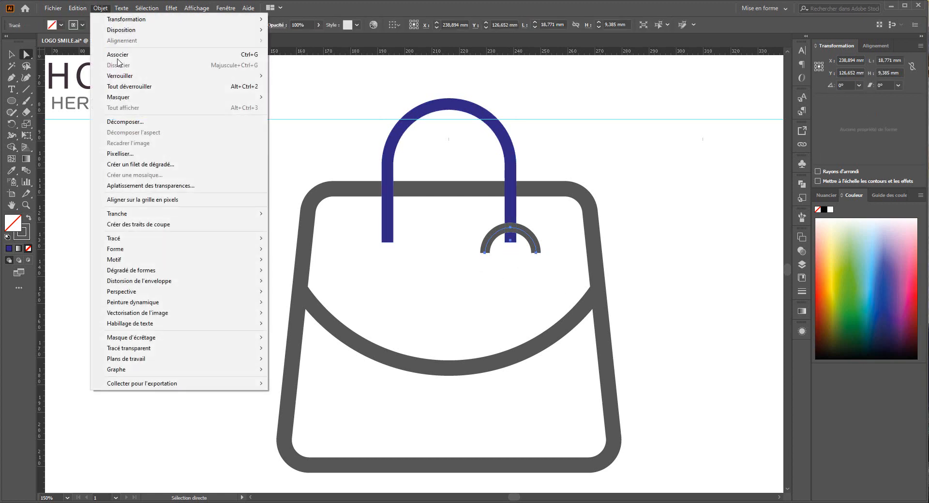
click(122, 122)
click(62, 144)
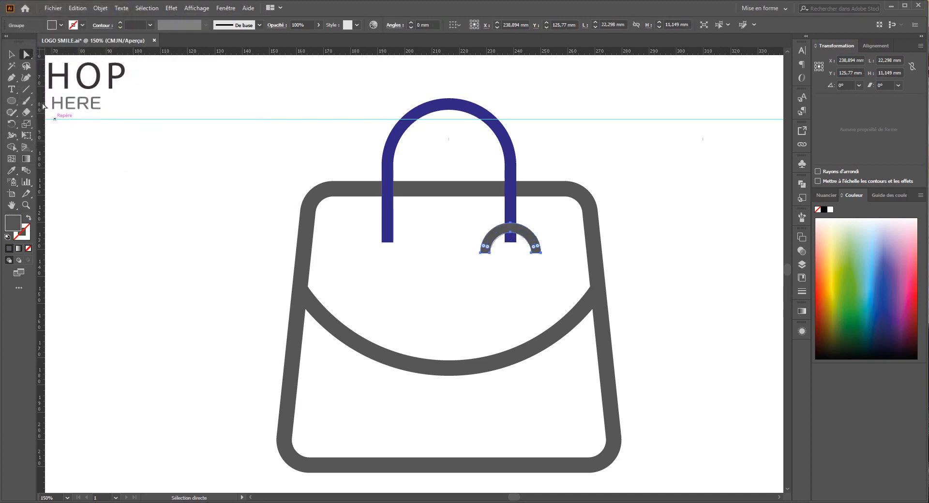
- Round the arc's ends to a radius of about 1.76 mm and move it down about 5.6 mm to cap the right leg
scroll(492, 295, up, 2)
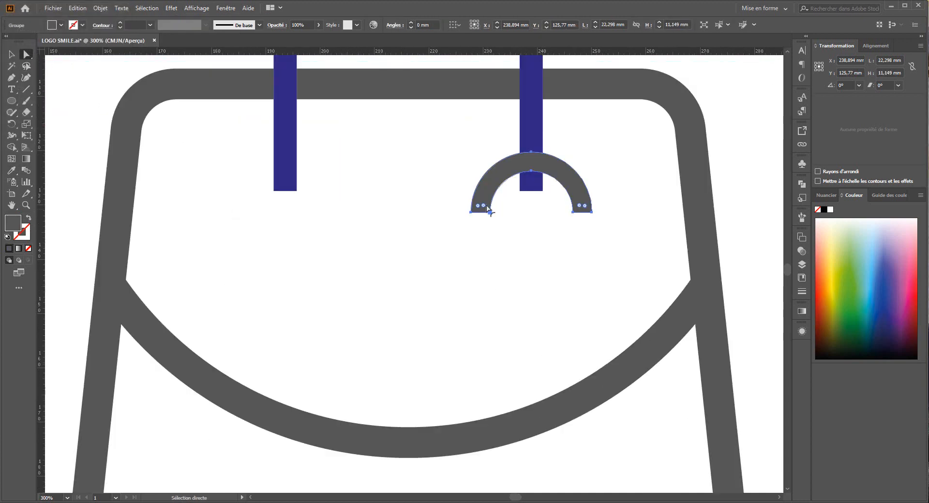
drag(486, 209, 477, 200)
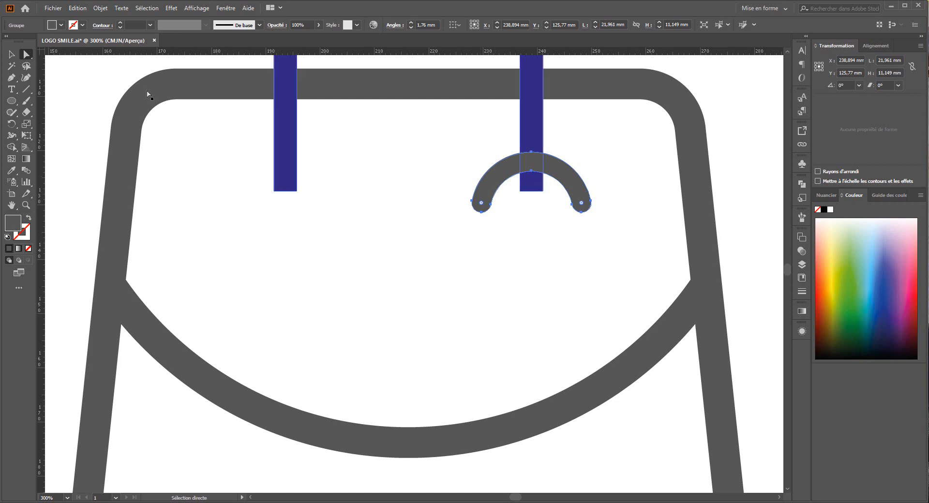
click(10, 56)
click(550, 235)
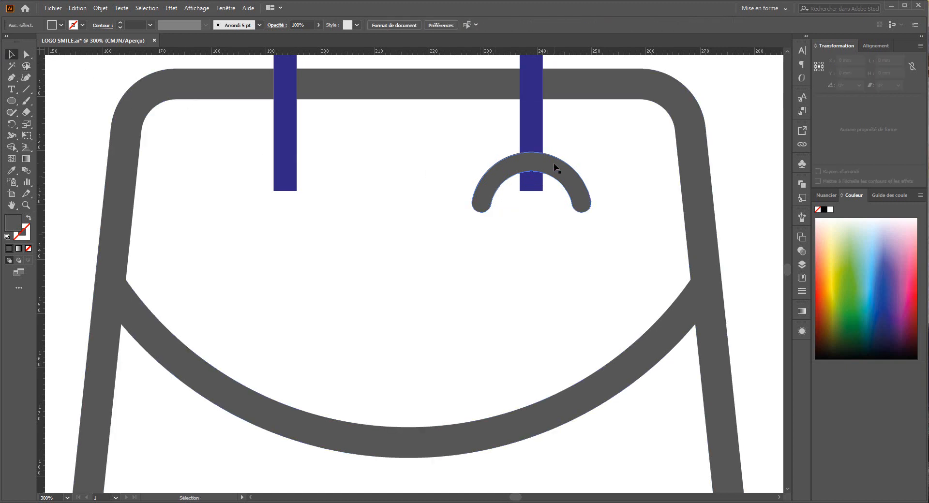
drag(554, 166, 555, 196)
click(344, 201)
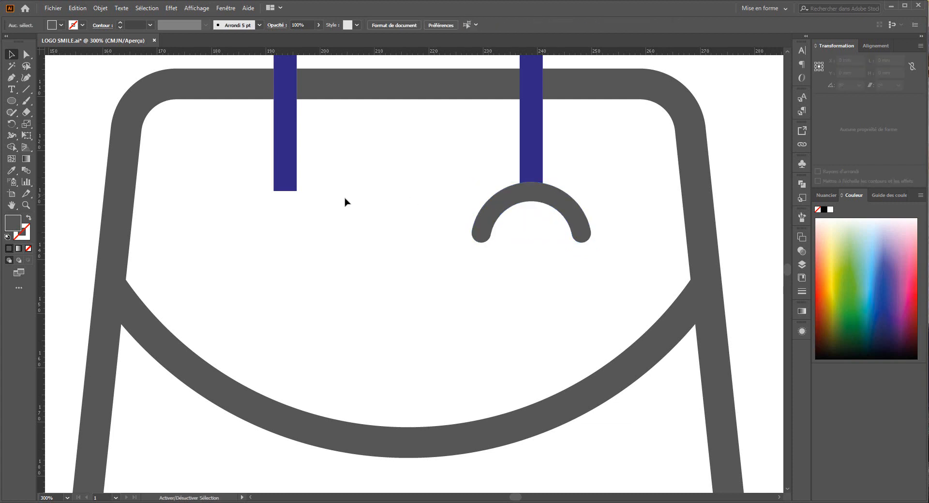
- Place a copy of the rounded arc about 45 mm to the left, centred on the end of the left handle leg
click(573, 202)
click(423, 210)
click(546, 202)
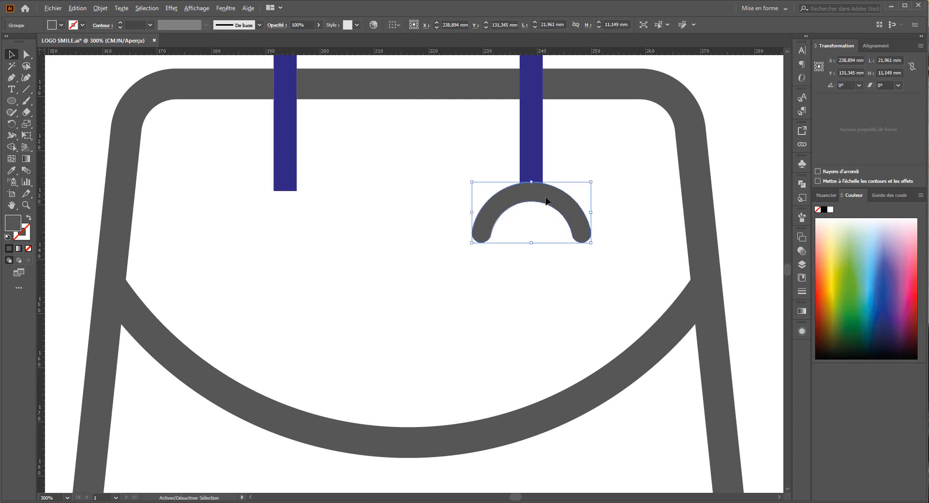
drag(529, 202, 303, 202)
click(540, 294)
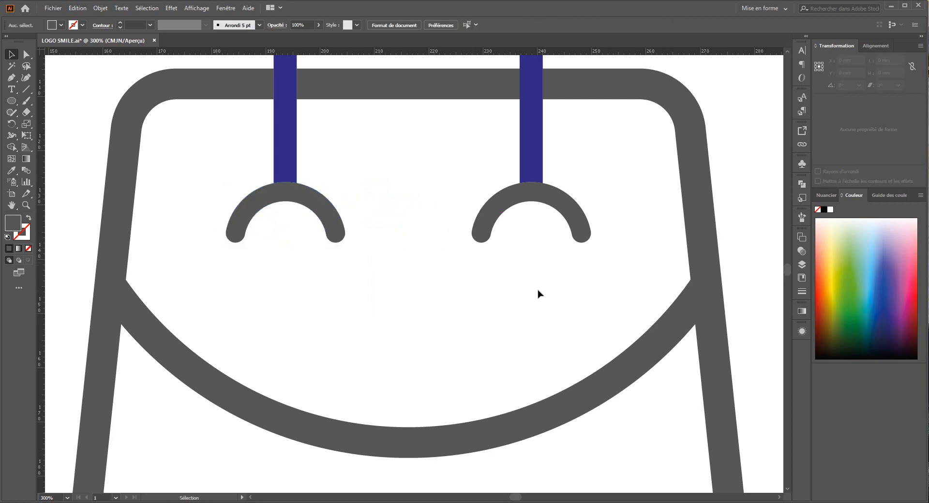
- Unite the handle and both small arcs into one shape with the Pathfinder
drag(446, 241, 269, 155)
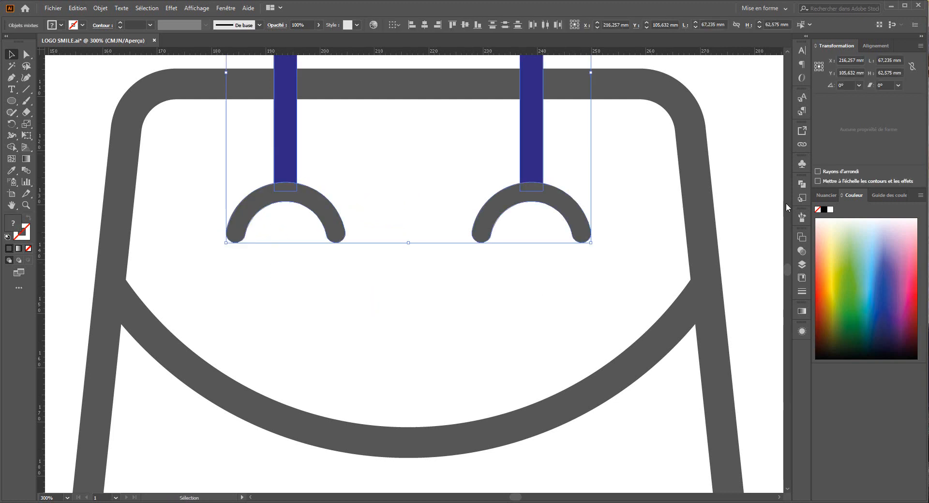
click(802, 184)
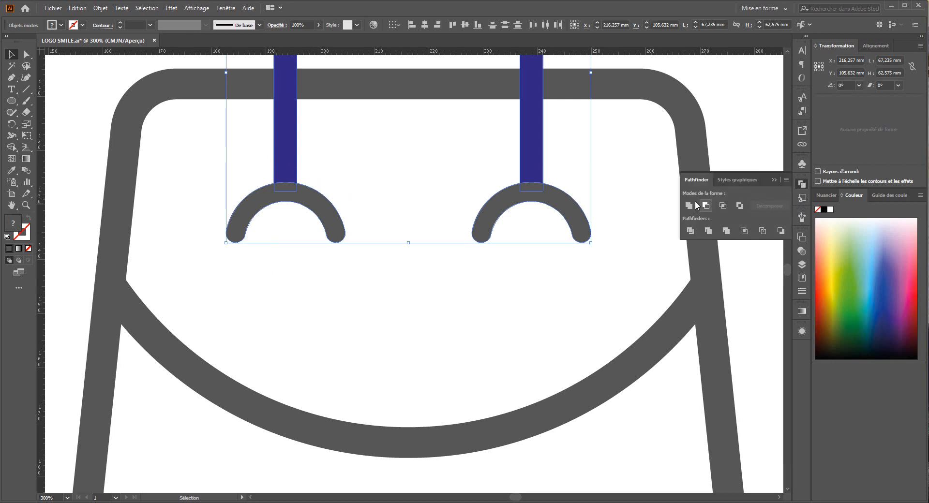
click(690, 206)
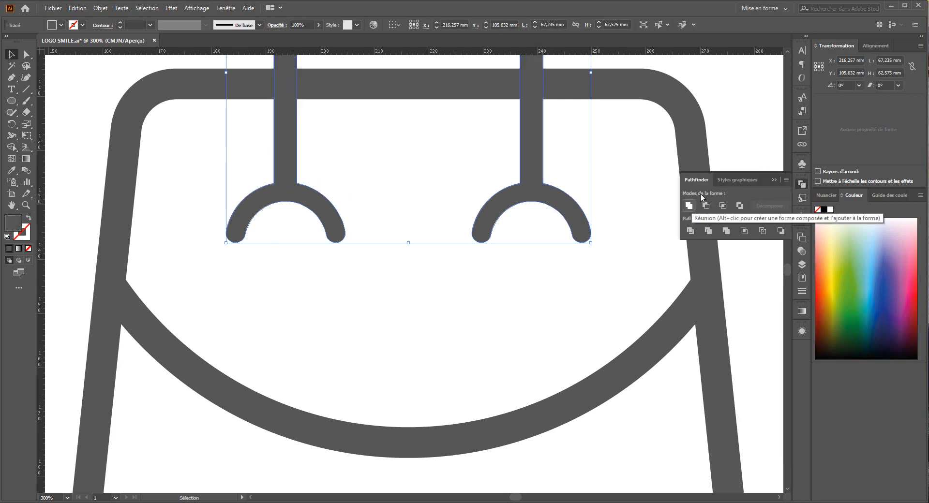
click(774, 180)
click(620, 141)
- Delete the horizontal guide crossing the bag's handle
scroll(599, 140, down, 2)
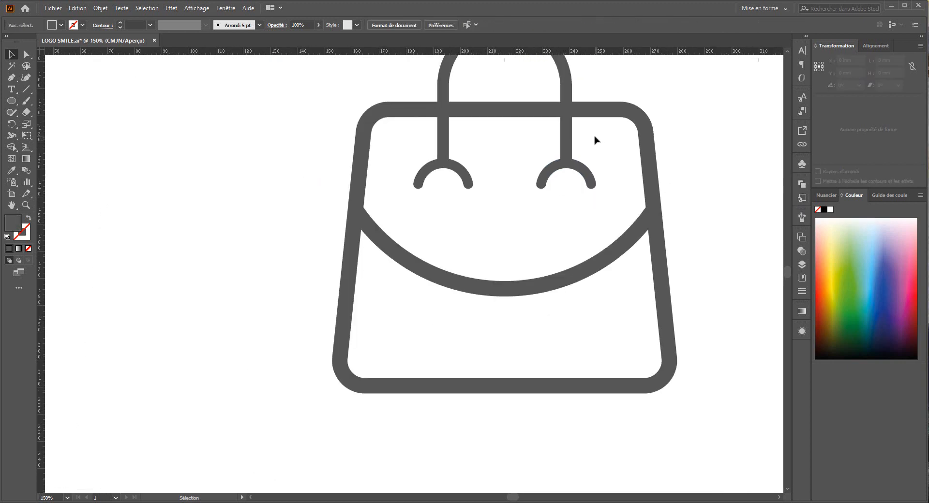
scroll(594, 143, down, 2)
scroll(522, 128, up, 1)
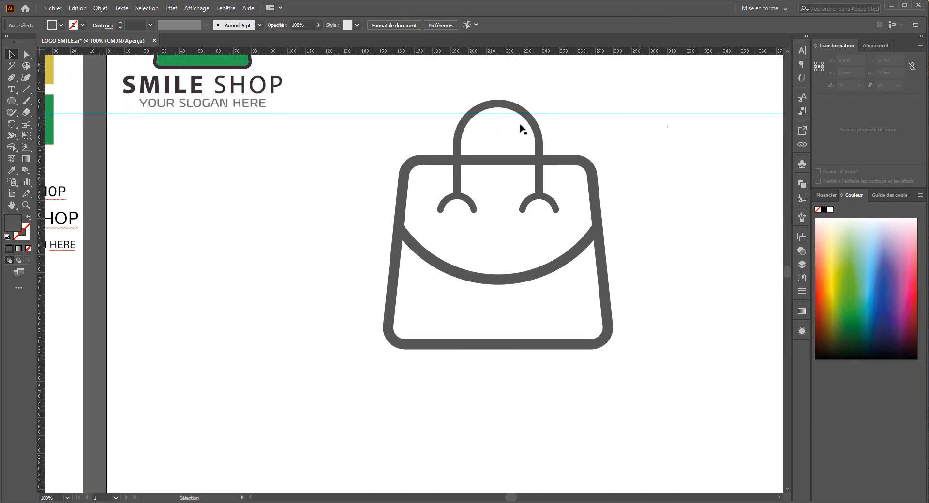
drag(560, 114, 630, 84)
key(Delete)
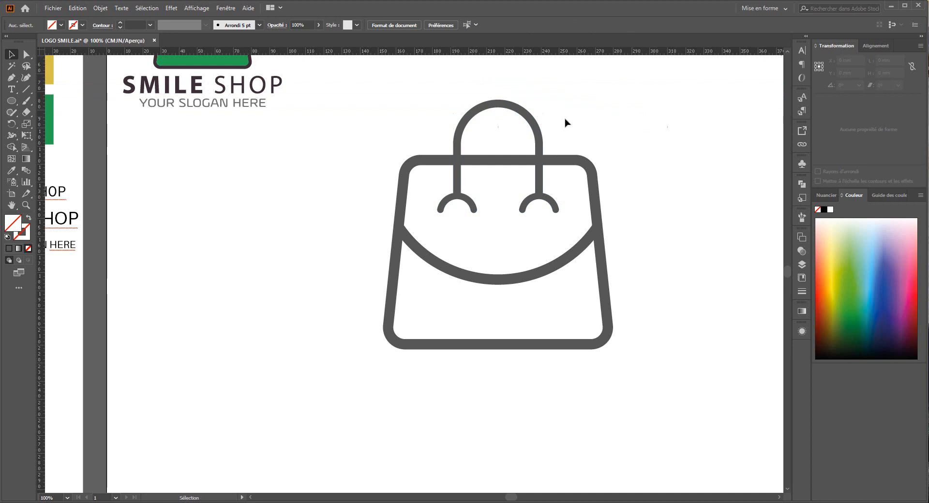
- Select the whole bag, set a yellow fill, and fill the lower panel and the flap area with the Shape Builder
scroll(552, 121, up, 2)
drag(594, 115, 368, 424)
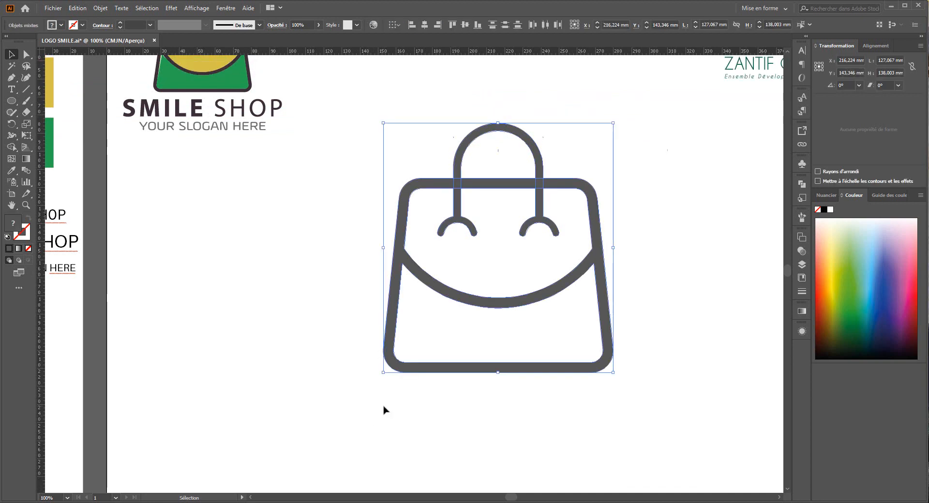
click(12, 147)
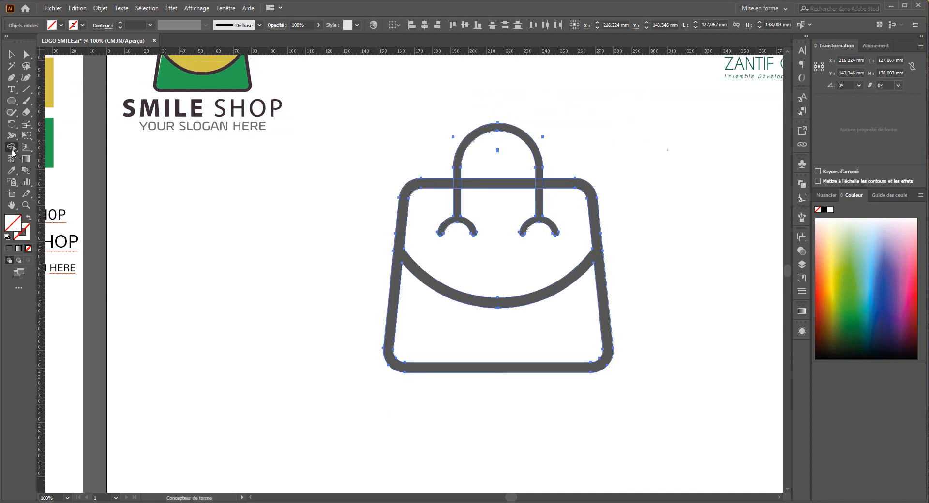
click(61, 25)
click(95, 47)
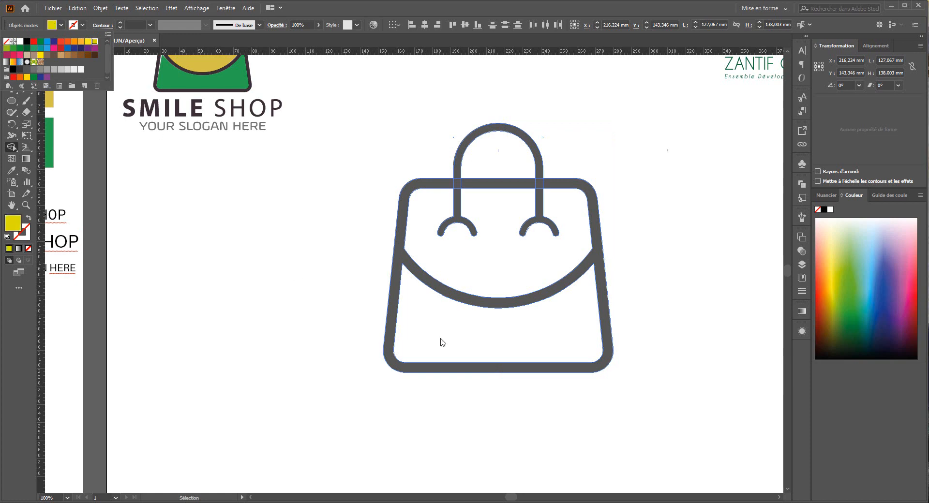
click(441, 343)
drag(441, 333, 506, 342)
mouse_move(490, 274)
mouse_down()
mouse_move(495, 230)
mouse_move(492, 238)
mouse_up()
- Set a black fill and merge the bag outline, flap curve and complete handle into one shape with the Shape Builder
scroll(97, 192, up, 2)
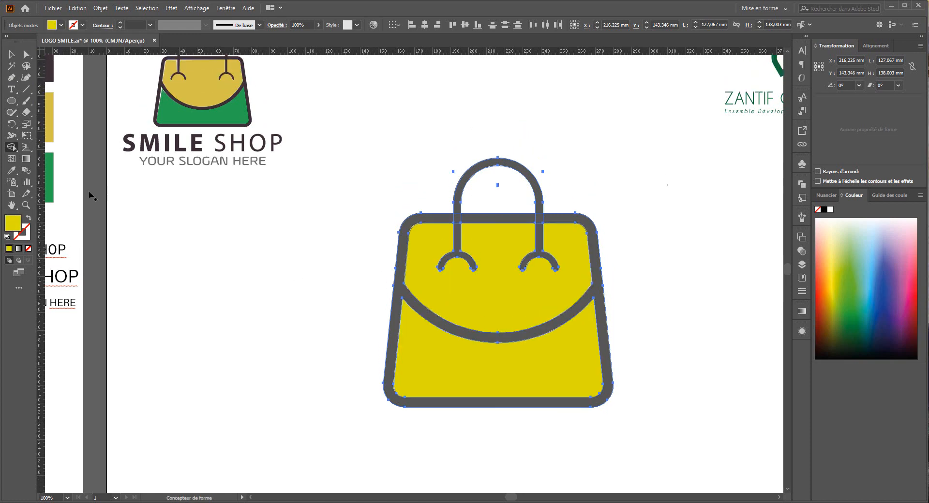
key(v)
click(61, 25)
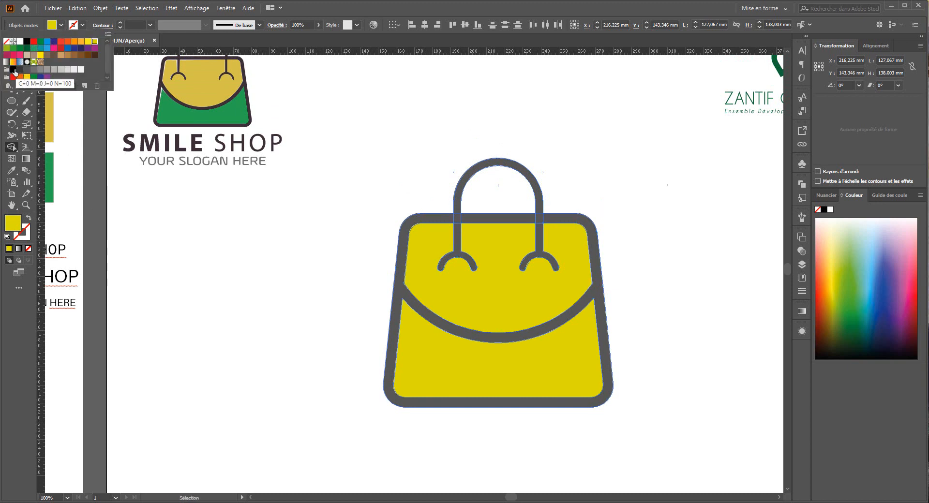
click(17, 72)
click(553, 221)
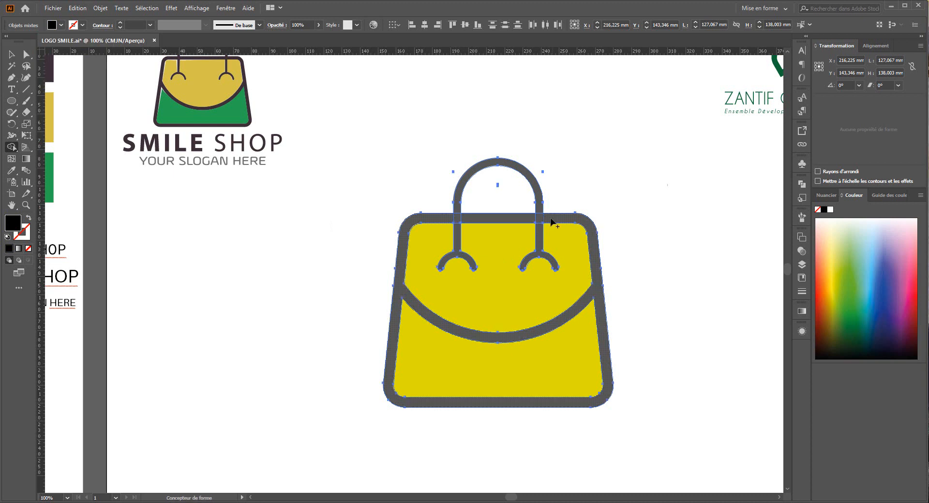
mouse_move(552, 218)
mouse_down()
mouse_move(469, 221)
mouse_move(458, 257)
mouse_move(457, 214)
mouse_up()
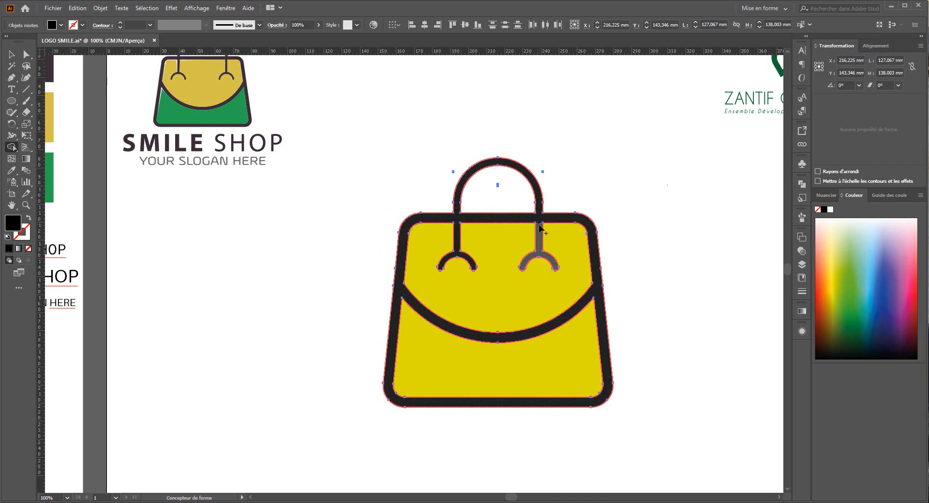
click(11, 54)
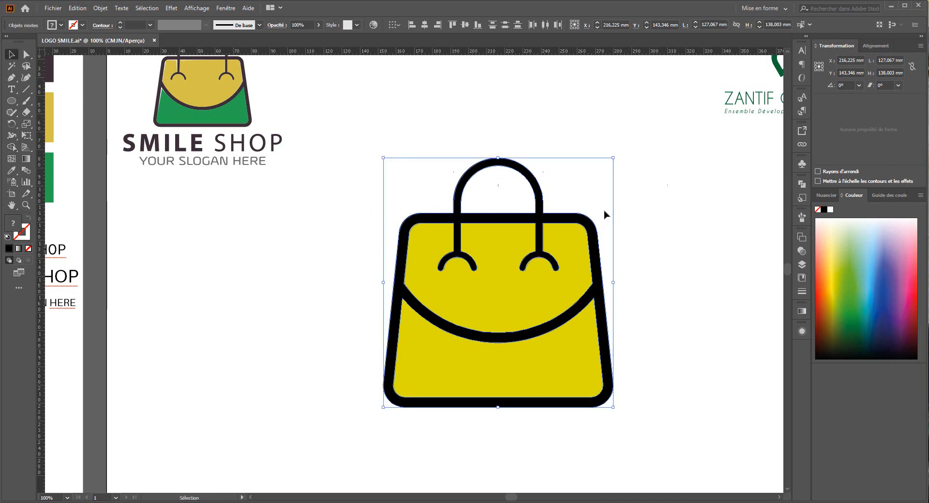
- Place a copy of the finished yellow bag outside the artboard, beyond its right edge
click(676, 226)
key(ctrl+minus)
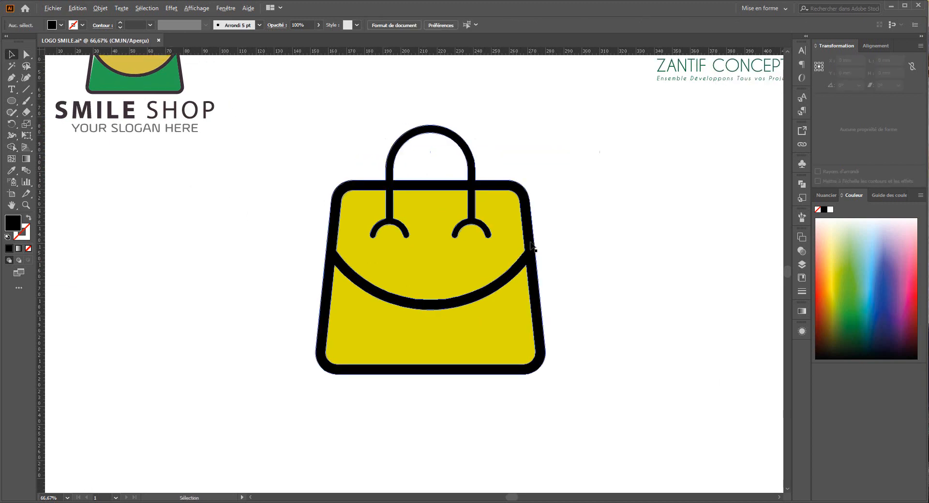
drag(555, 182, 737, 294)
click(595, 269)
- Recolour the bag's upper flap area with the gold palette swatch using the Eyedropper
click(451, 242)
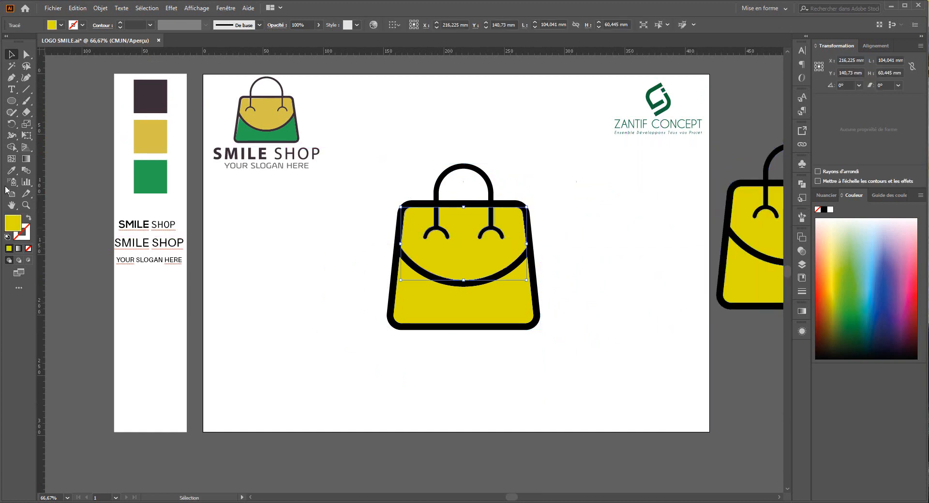
click(14, 171)
click(150, 140)
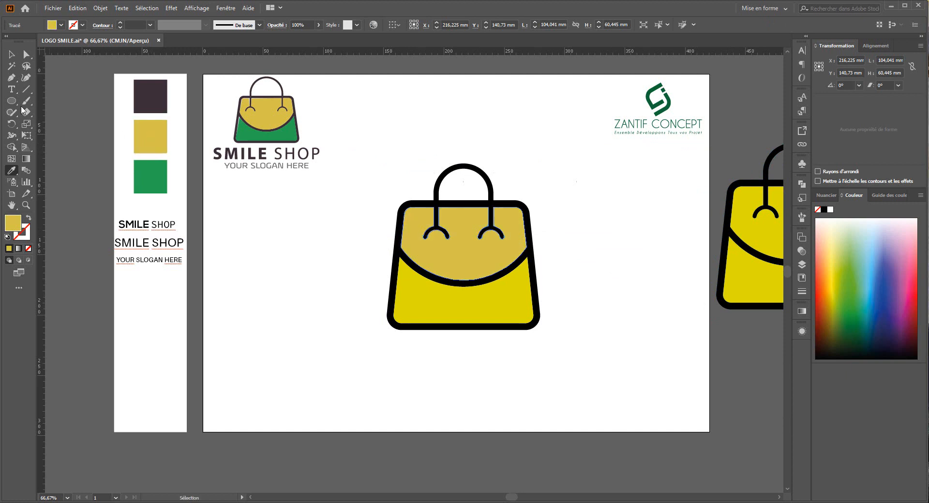
click(6, 58)
- Recolour the bag's lower panel with the green palette swatch using the Eyedropper
click(439, 308)
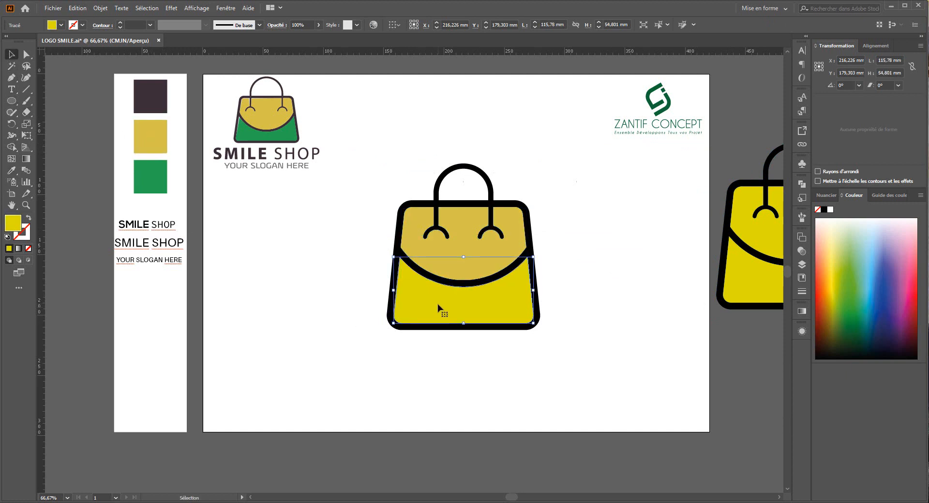
click(11, 171)
click(150, 177)
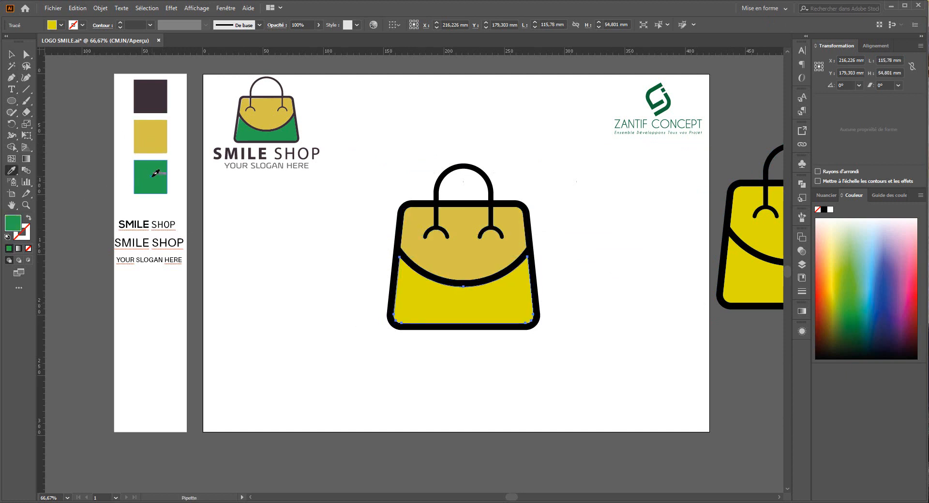
click(12, 56)
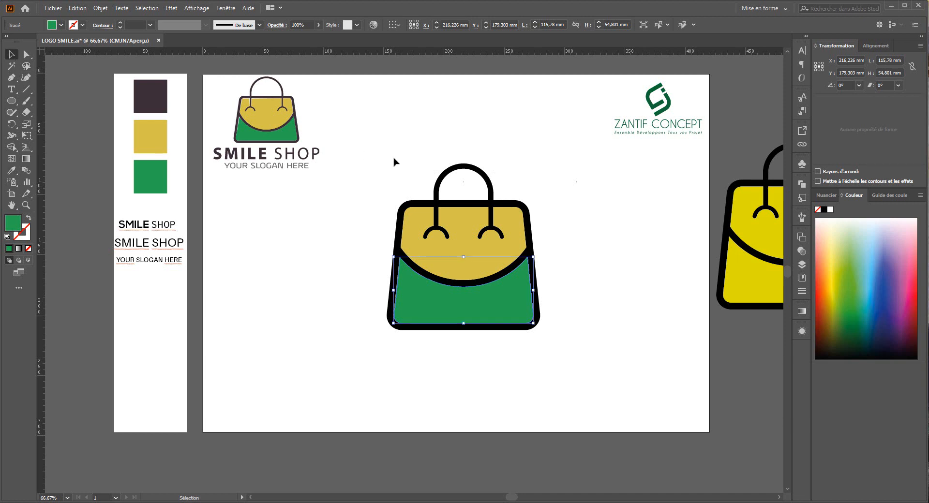
- Recolour the bag's outline and handle with the dark palette swatch using the Eyedropper
click(447, 172)
click(11, 170)
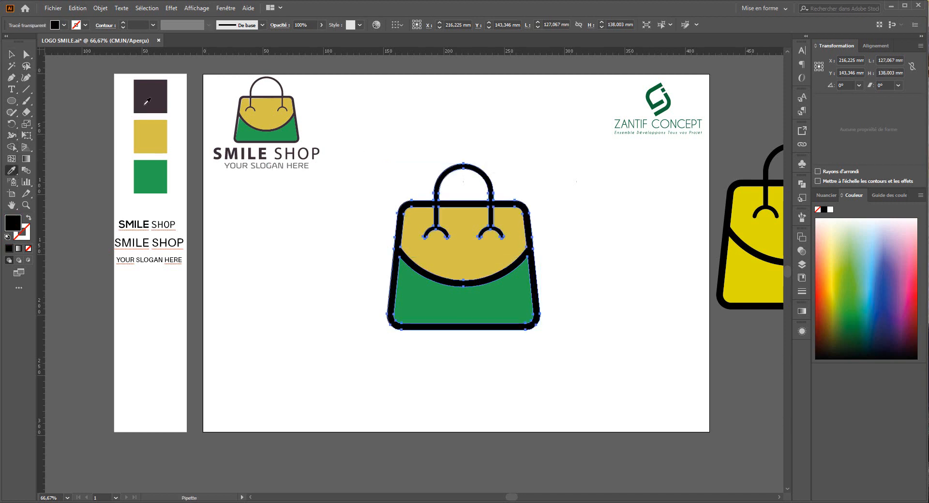
click(150, 97)
click(11, 59)
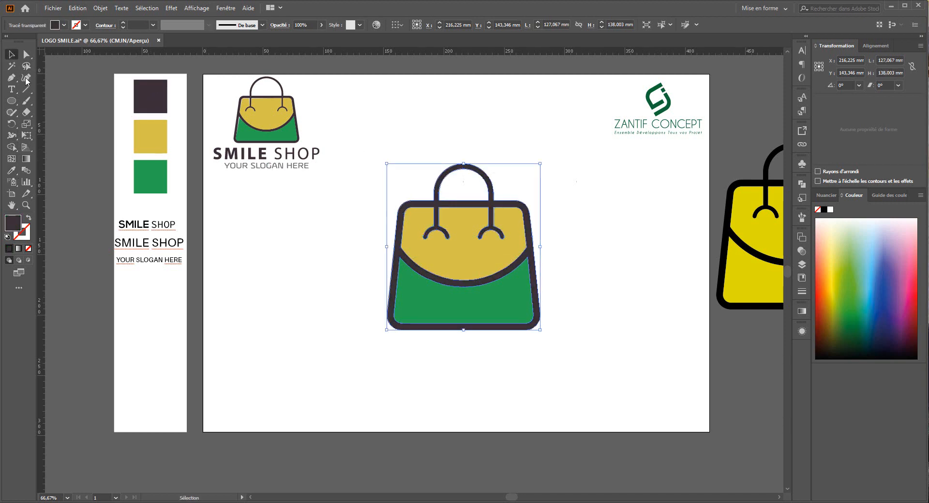
- Pull the green panel's upper-left anchor point slightly down and inward to open a white gap along the flap curve
click(512, 301)
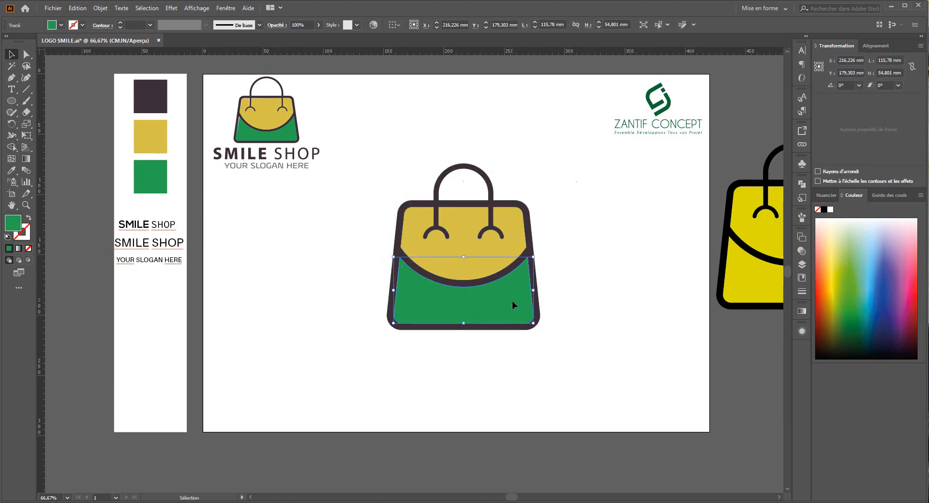
click(28, 56)
scroll(483, 280, up, 2)
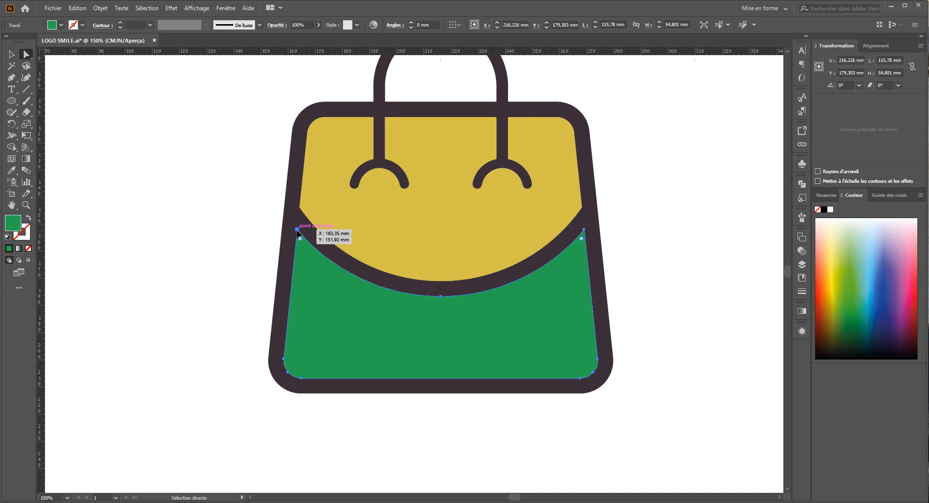
drag(297, 229, 300, 239)
key(space)
drag(324, 178, 332, 208)
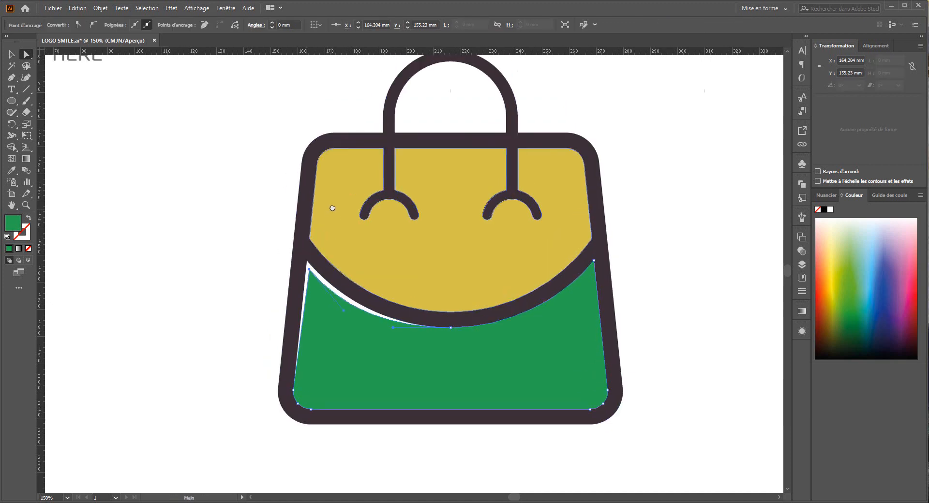
- Shift the two anchor points of the gold area's rounded upper-left corner slightly inward, away from the outline
click(333, 208)
scroll(336, 178, up, 3)
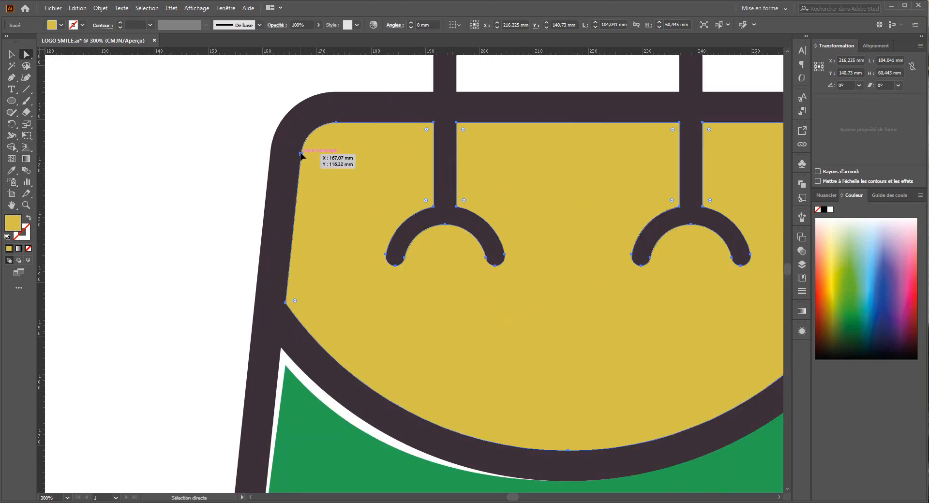
drag(300, 154, 307, 153)
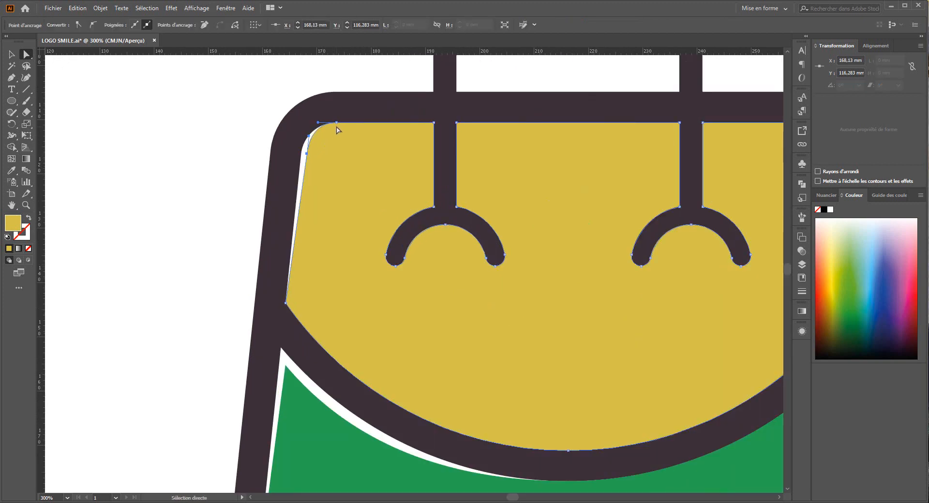
drag(337, 123, 308, 155)
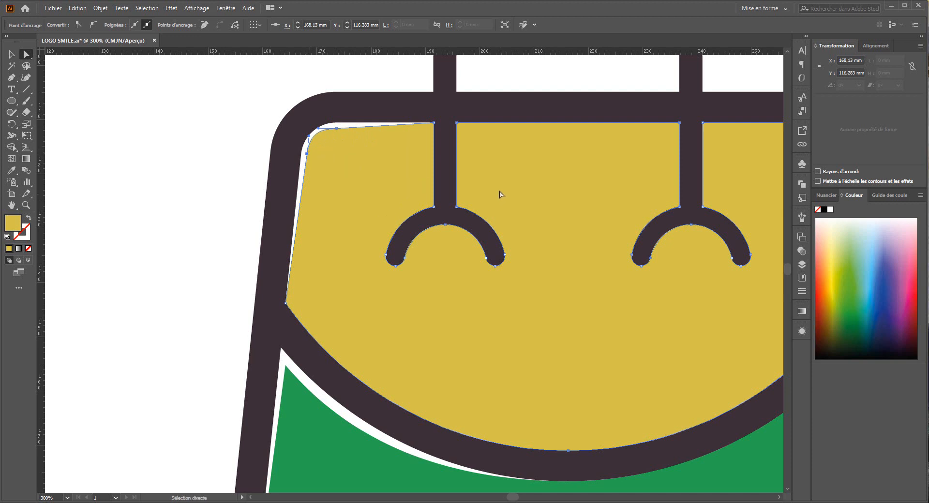
- Move the two upper corner points of the gold area between the handle straps slightly down and inward, and deselect the shape
drag(457, 124, 460, 128)
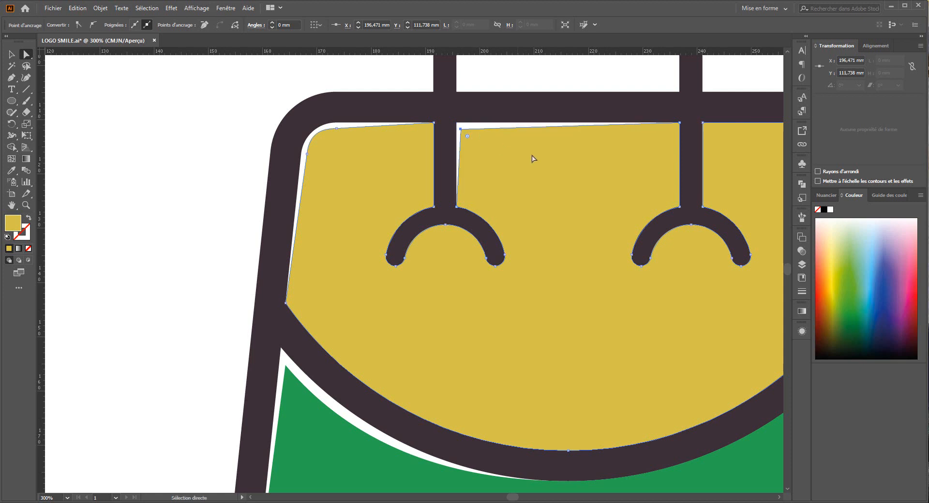
key(space)
drag(544, 181, 492, 174)
drag(628, 117, 617, 120)
scroll(598, 222, down, 2)
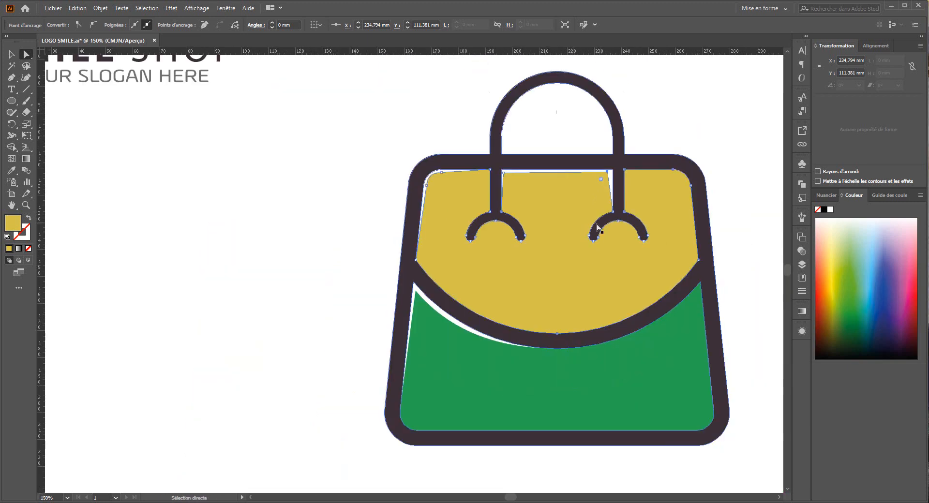
scroll(598, 227, down, 1)
click(10, 59)
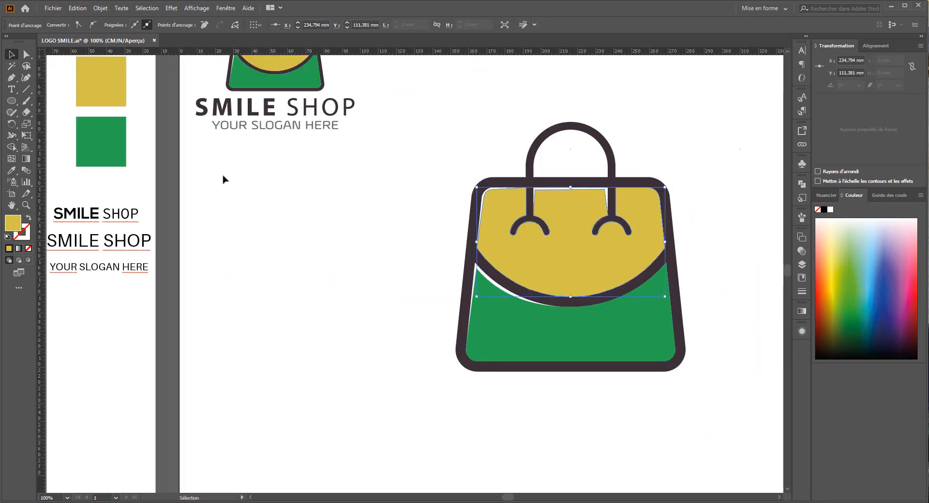
click(222, 179)
- Select the whole bag and move it higher on the artboard
scroll(488, 369, down, 1)
drag(487, 370, 470, 319)
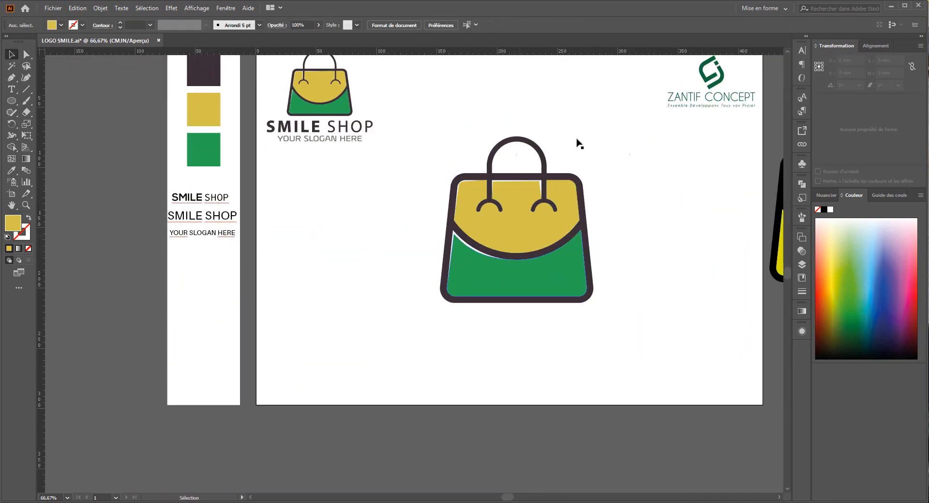
drag(581, 140, 434, 332)
drag(499, 282, 496, 254)
click(486, 348)
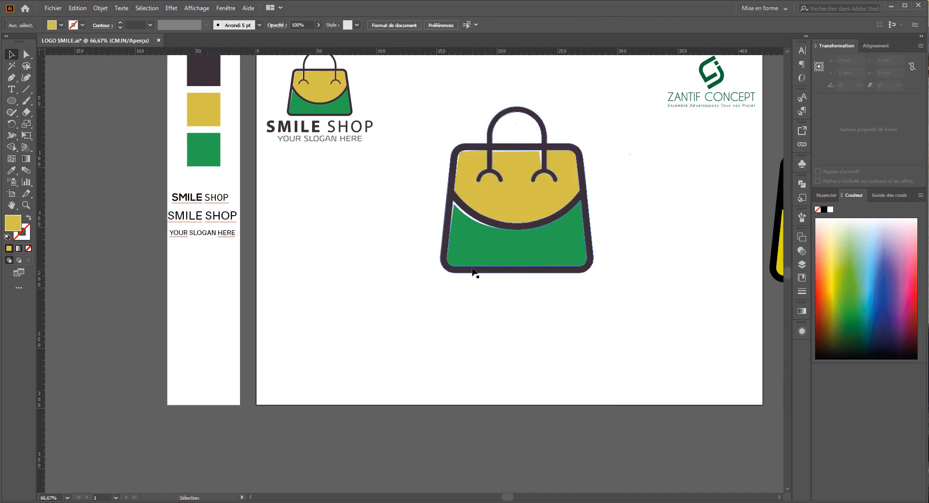
- Lower the green panel's upper-left anchor and the middle anchor of its curved edge to widen the white highlight
alt+scroll(467, 257, up, 2)
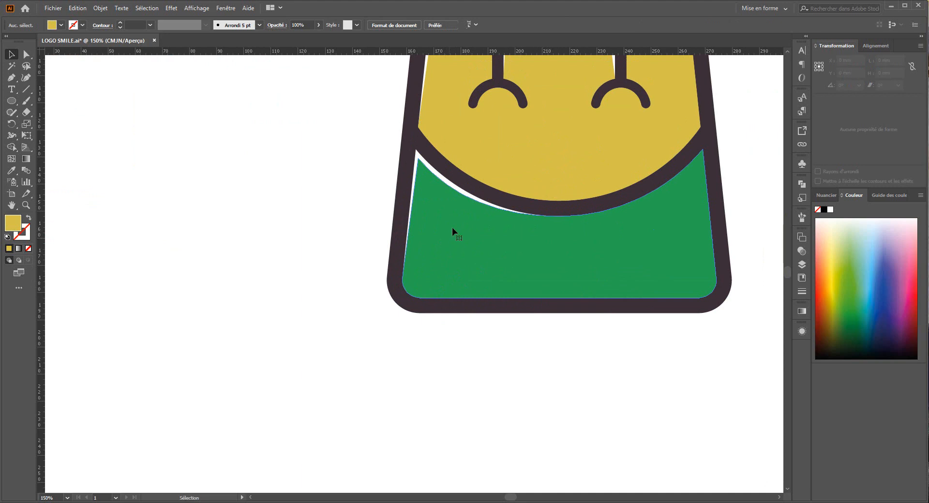
click(453, 230)
key(a)
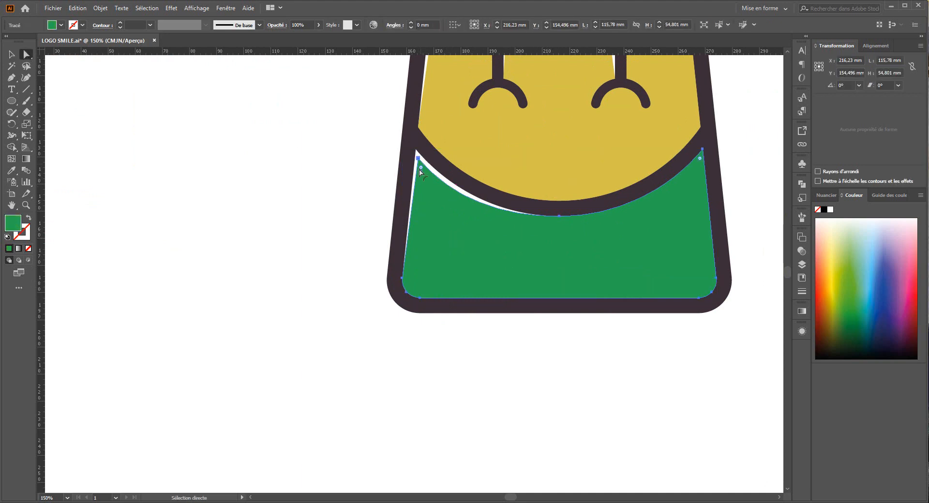
drag(418, 158, 419, 164)
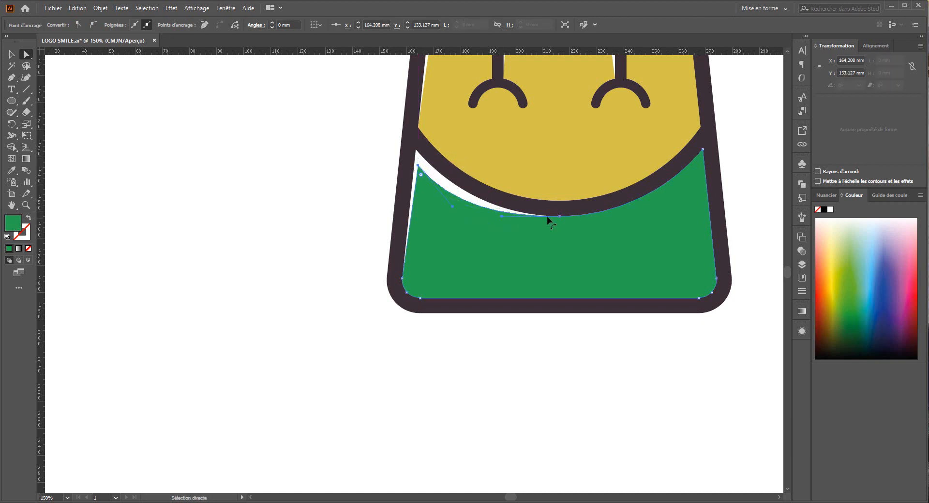
drag(557, 216, 559, 219)
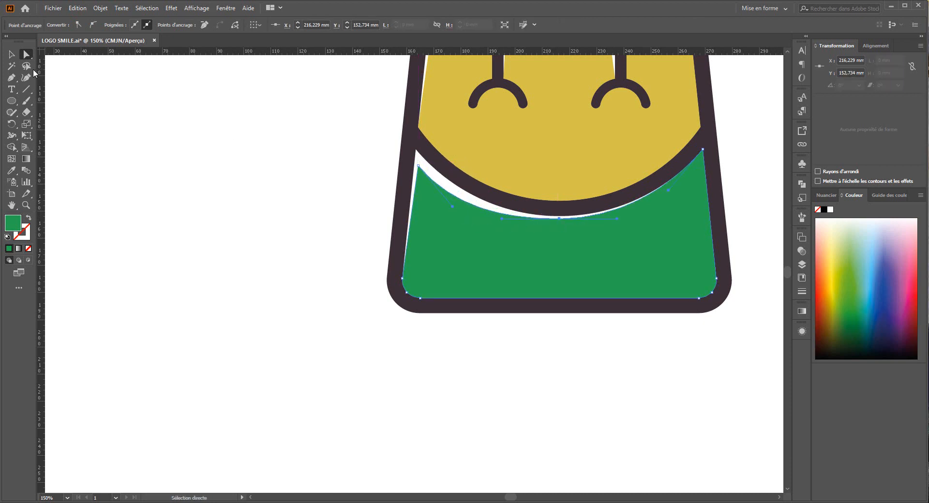
click(11, 55)
click(274, 165)
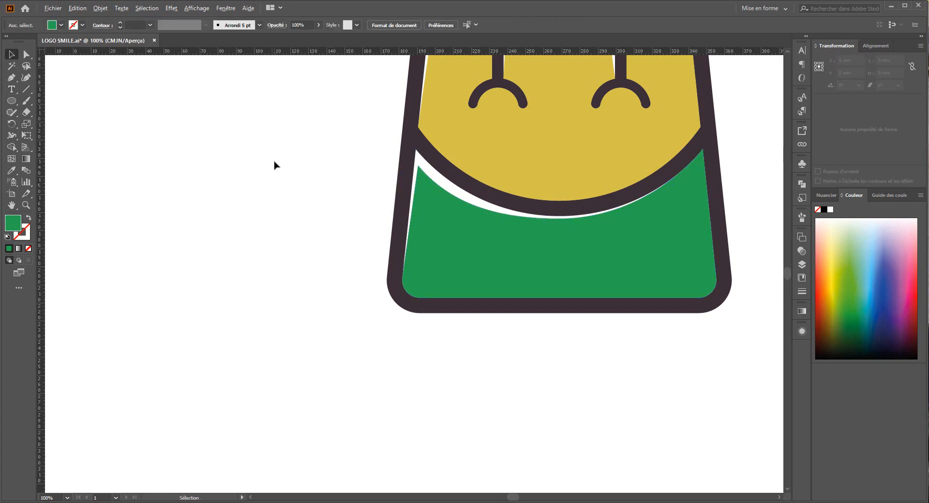
- Select all parts of the coloured bag and group them
scroll(274, 165, down, 2)
drag(373, 240, 449, 302)
drag(545, 325, 427, 106)
right_click(469, 202)
click(506, 274)
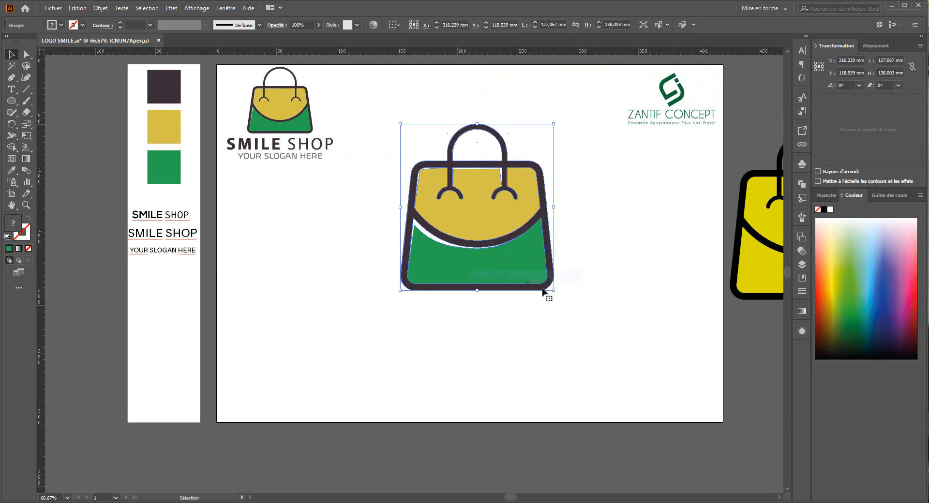
- Scale the bag group down to about 112 × 122 mm and move it up on the artboard
drag(555, 292, 546, 281)
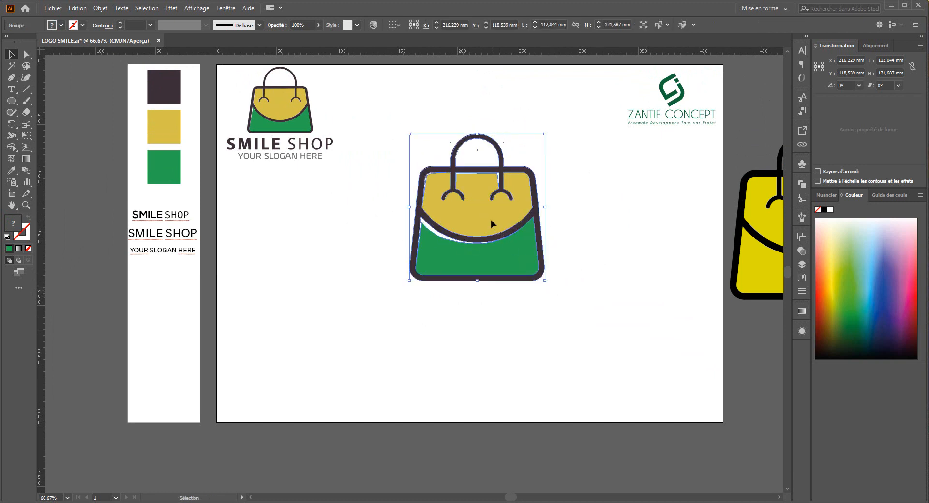
drag(492, 222, 491, 191)
- Copy the larger SMILE SHOP text from beside the artboard to below the bag and set its size to 60 pt
drag(170, 239, 470, 298)
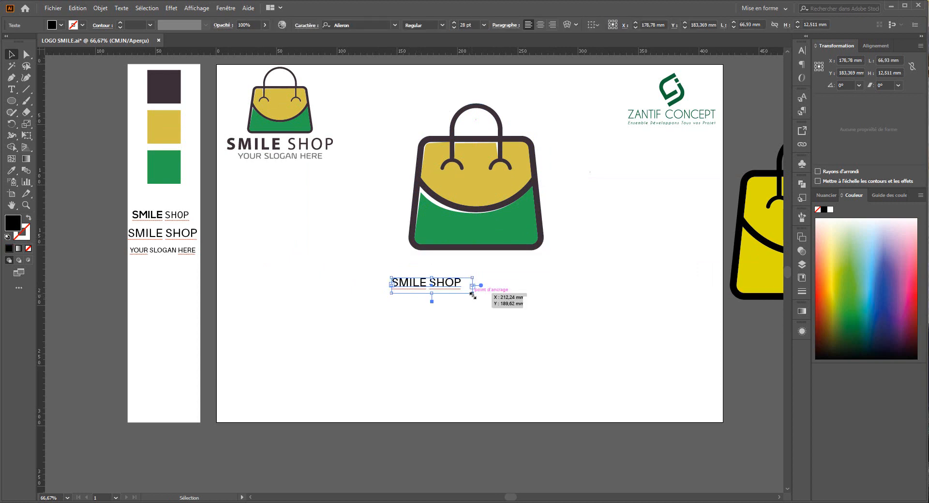
click(484, 25)
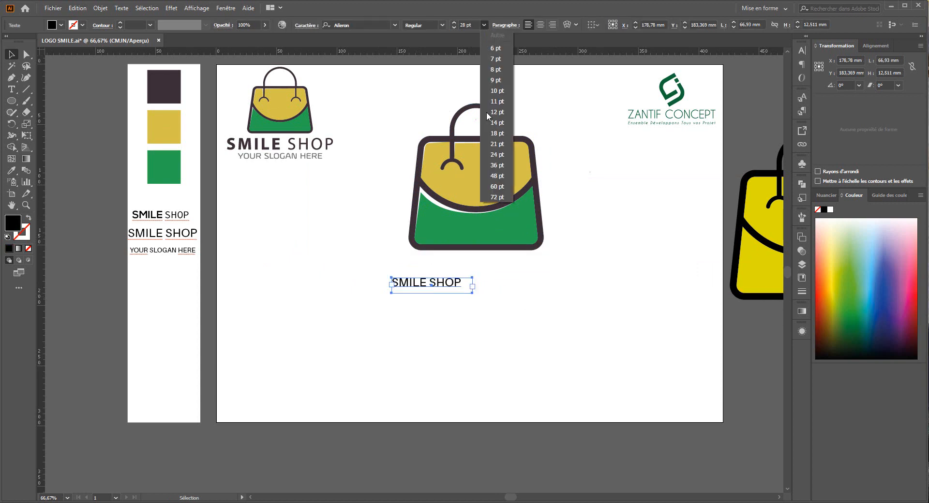
click(496, 187)
- Enlarge the copied text's frame to about 162 × 39 mm and set its font style to Bold
drag(473, 293, 587, 325)
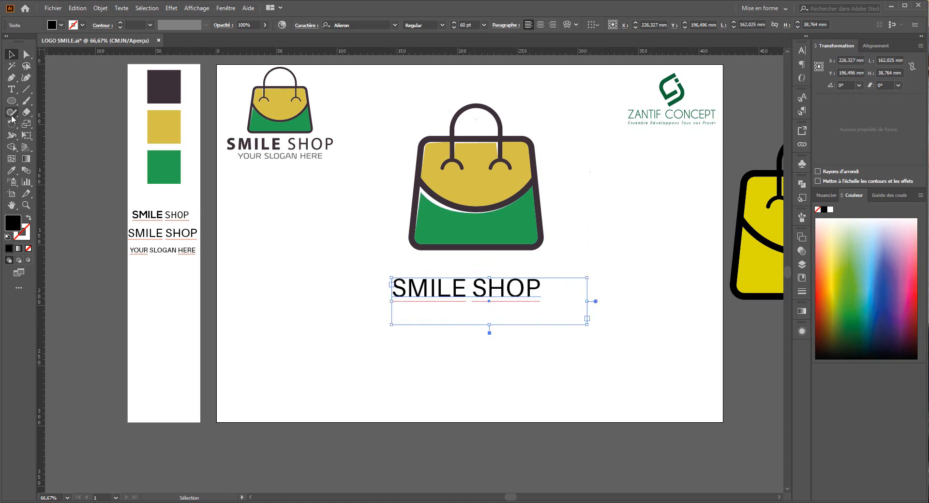
click(443, 25)
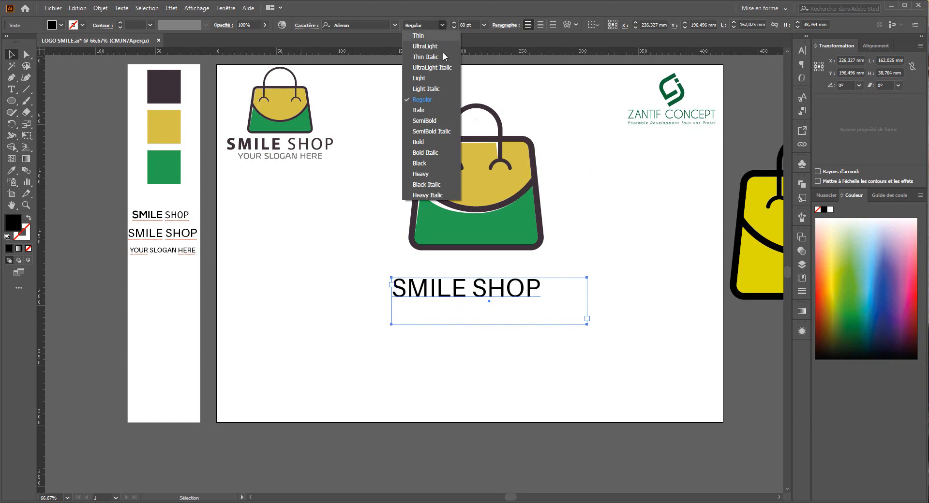
click(424, 147)
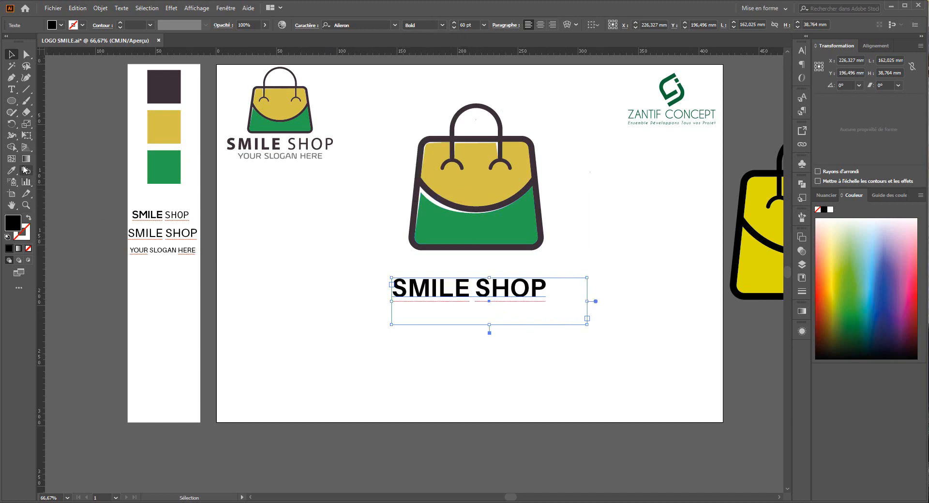
click(11, 89)
mouse_move(546, 295)
mouse_down()
mouse_move(513, 303)
mouse_move(516, 321)
mouse_up()
key(BackSpace)
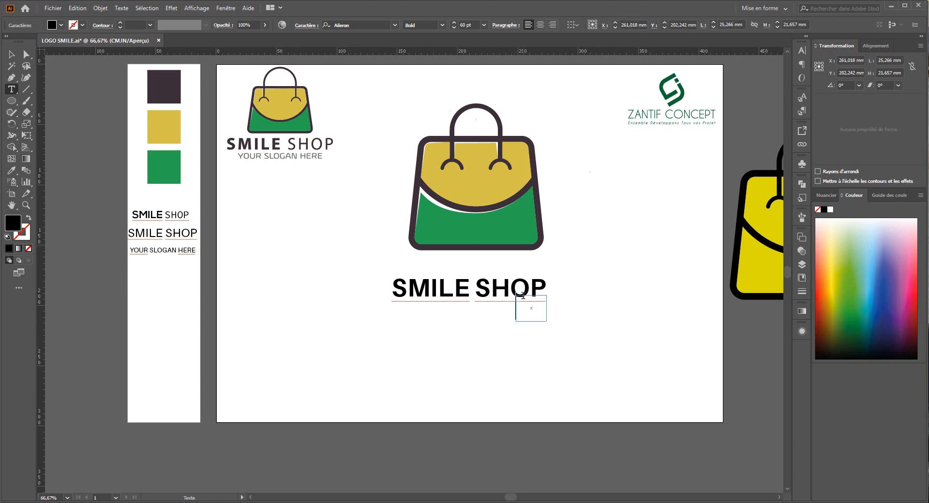
click(12, 54)
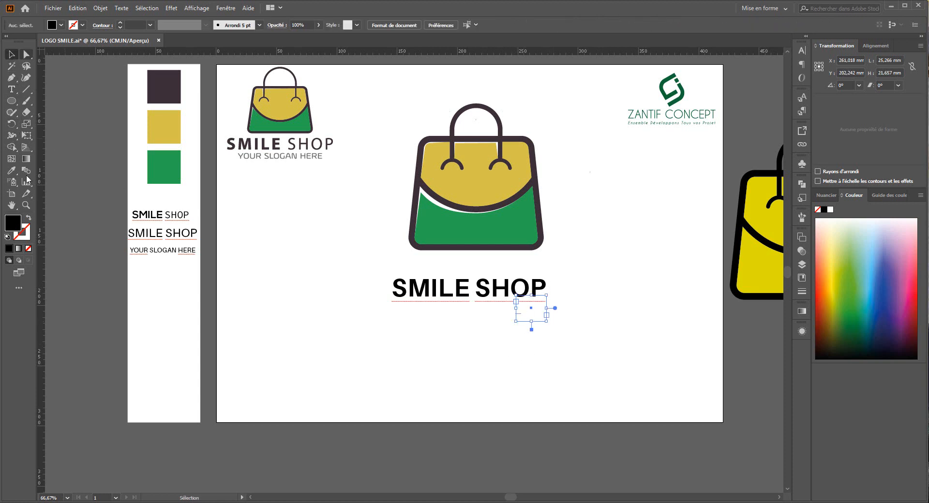
- Select the word SHOP in the text below the bag and set its font style to Regular
click(10, 91)
click(486, 290)
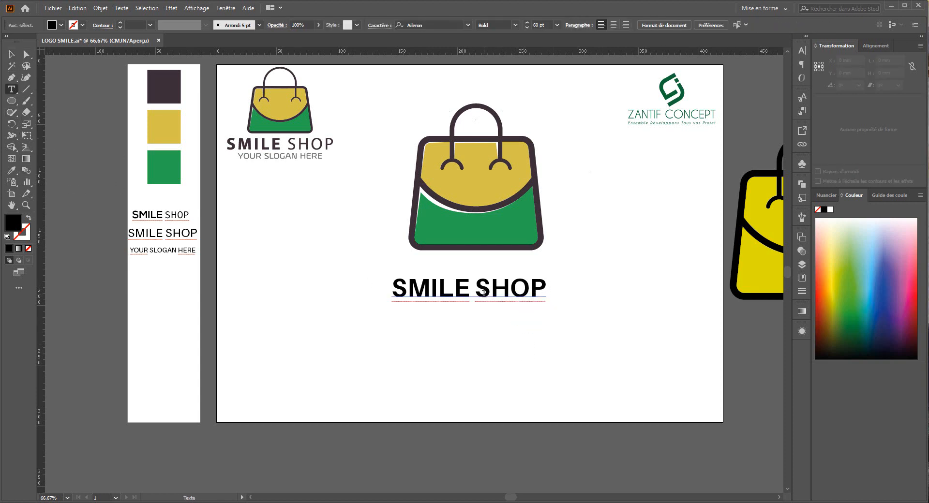
drag(476, 290, 541, 292)
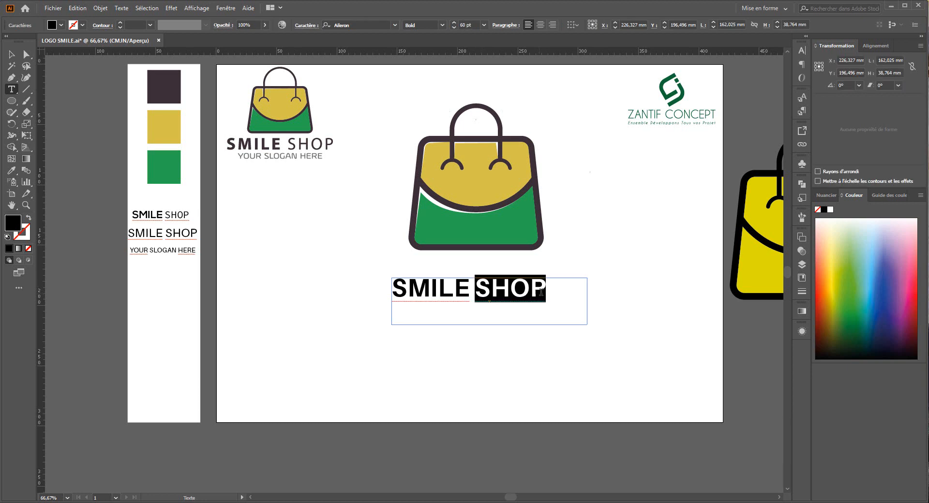
click(442, 25)
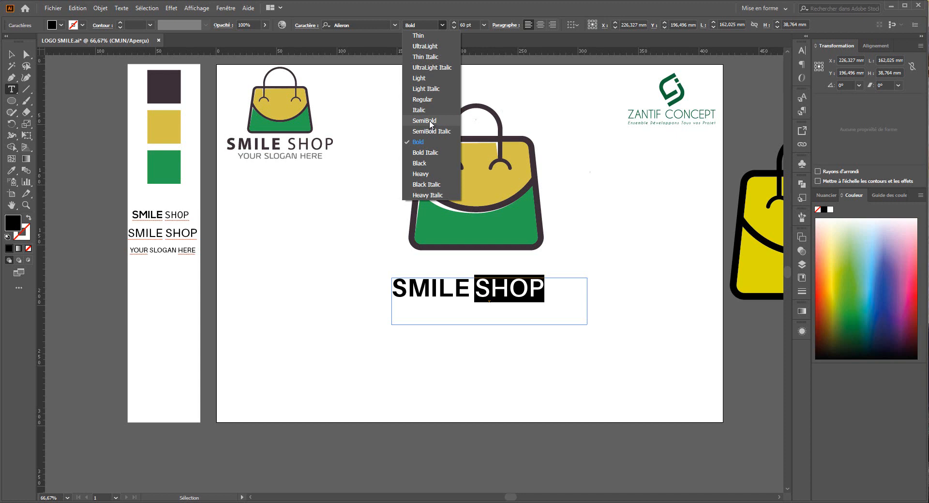
click(426, 100)
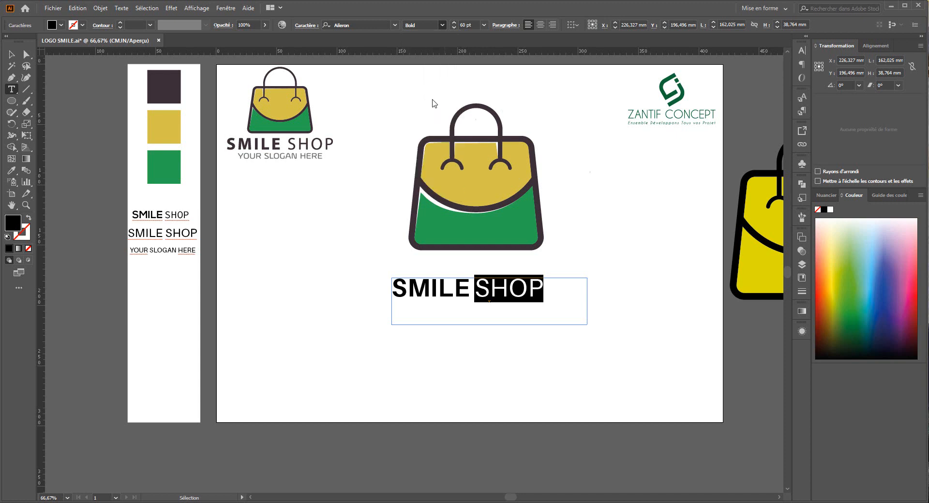
- Set the character tracking of the whole SMILE SHOP text below the bag to 75
click(11, 55)
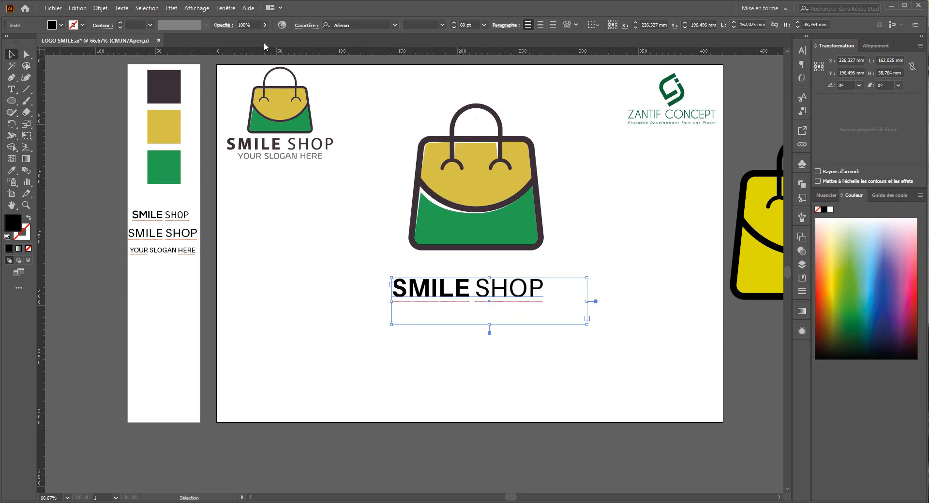
click(298, 24)
click(311, 82)
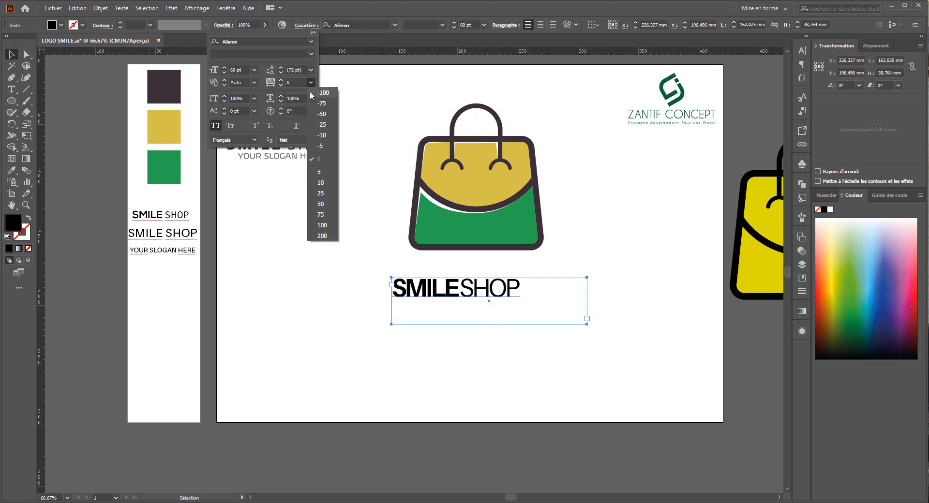
click(321, 215)
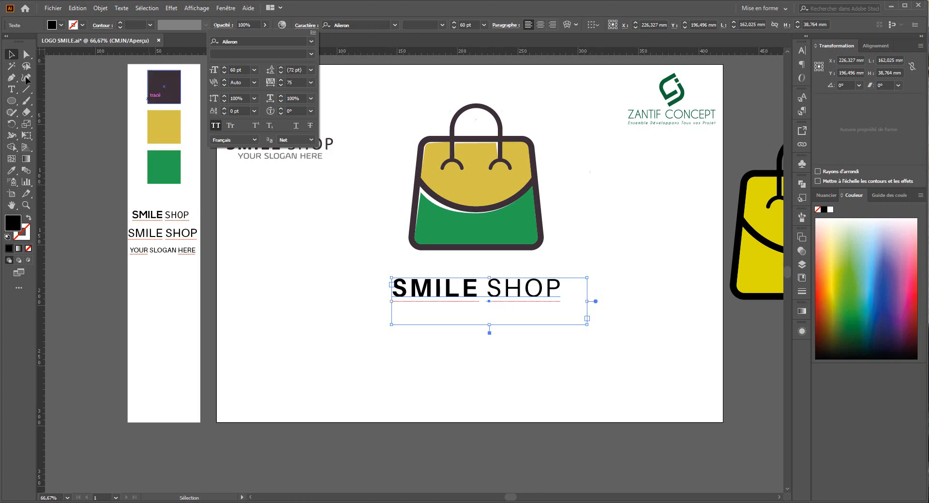
key(Escape)
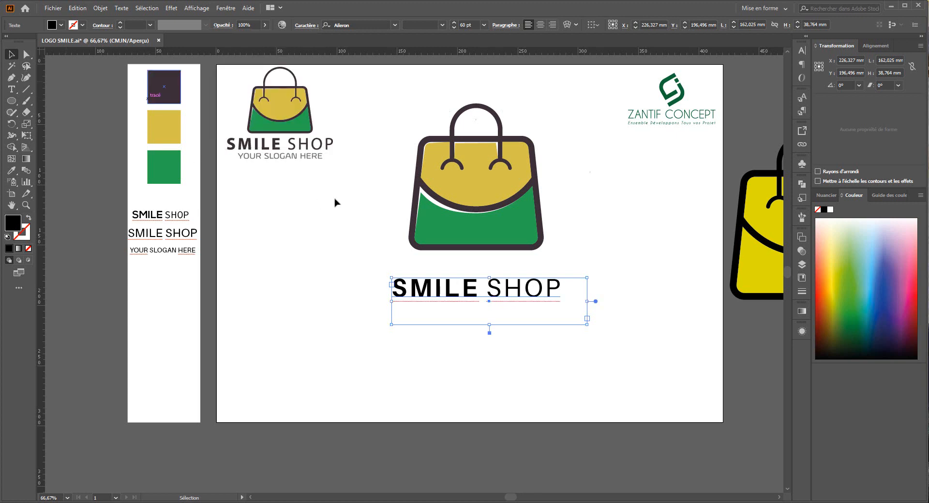
- Convert the SMILE SHOP text below the bag to outlines and scale it up to about 227 mm wide
right_click(429, 290)
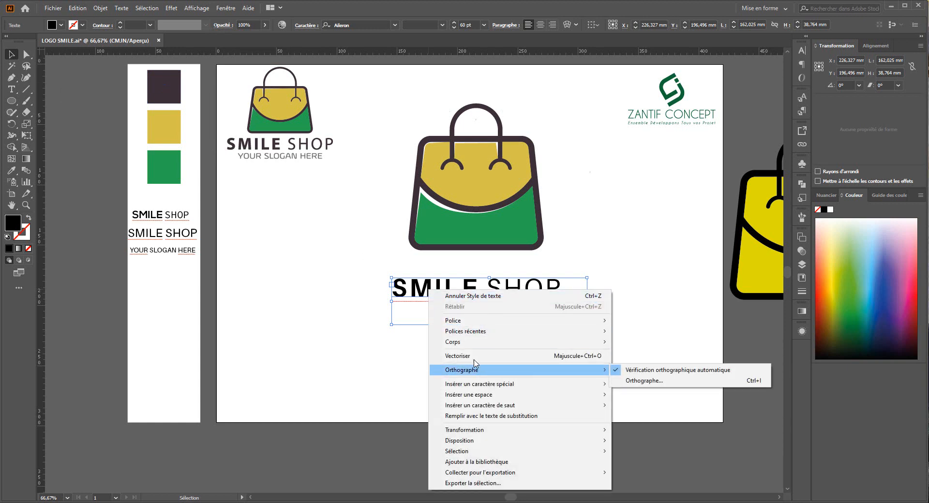
click(474, 356)
drag(561, 299, 615, 328)
click(506, 304)
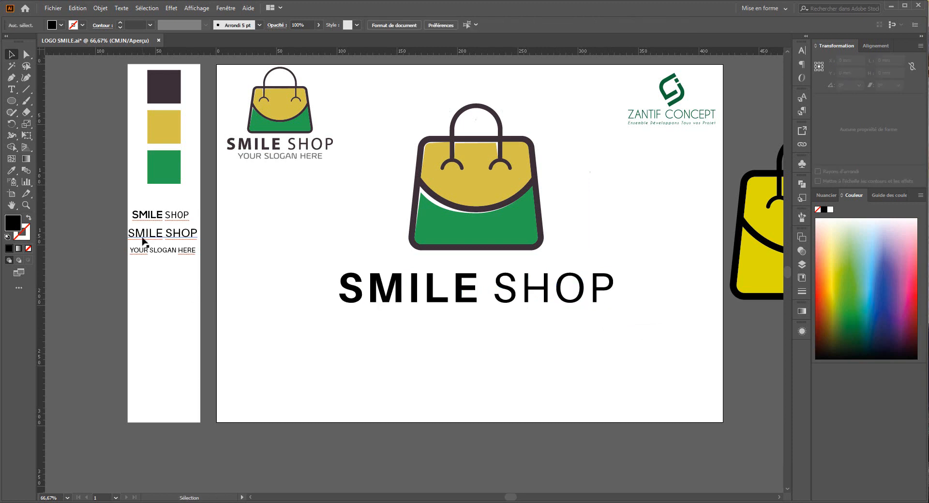
- Bring the YOUR SLOGAN HERE text below SMILE SHOP in a frame about 179 × 42 mm and set its size to 36 pt
drag(151, 253, 584, 386)
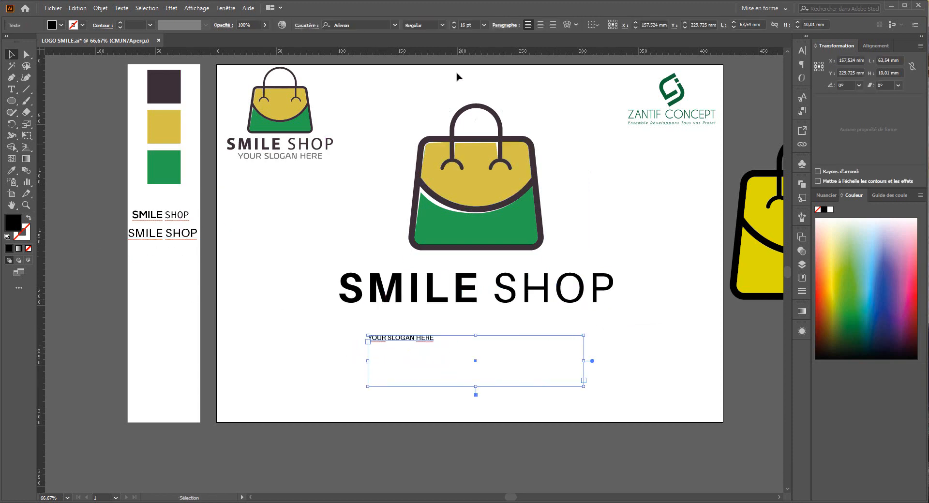
click(12, 170)
click(148, 234)
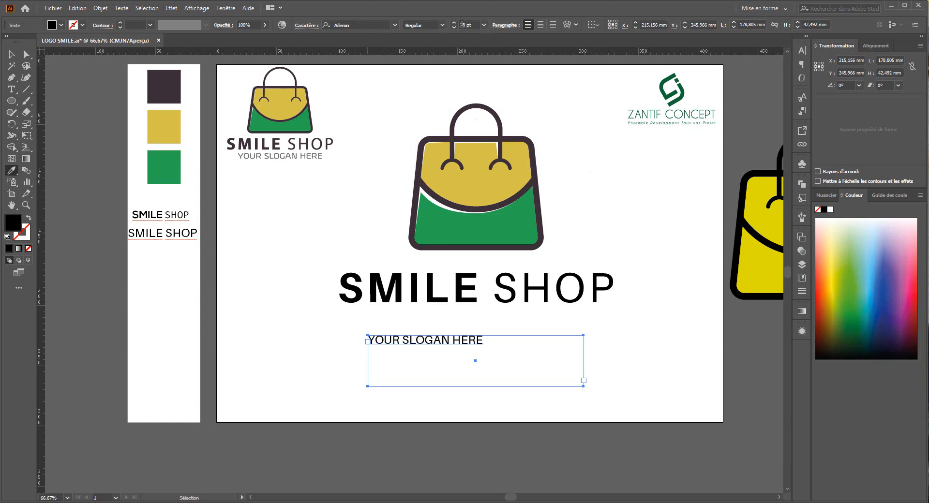
click(455, 28)
click(484, 26)
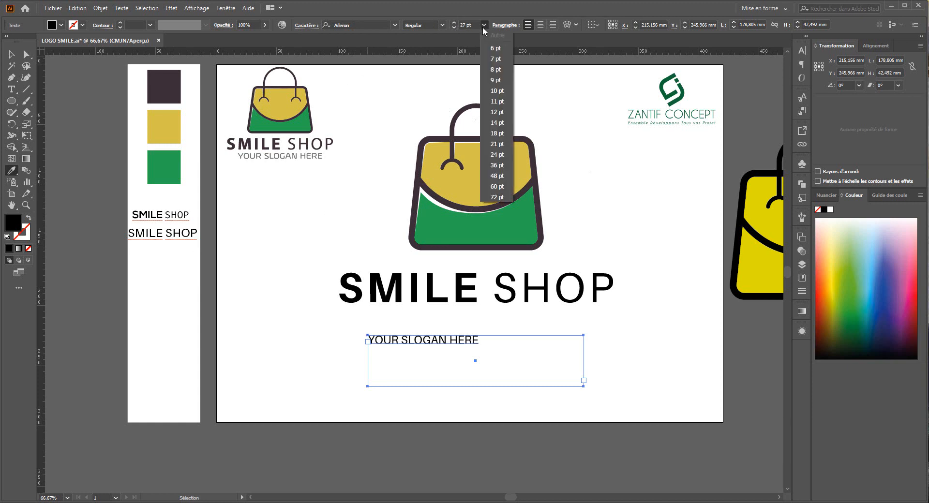
click(496, 166)
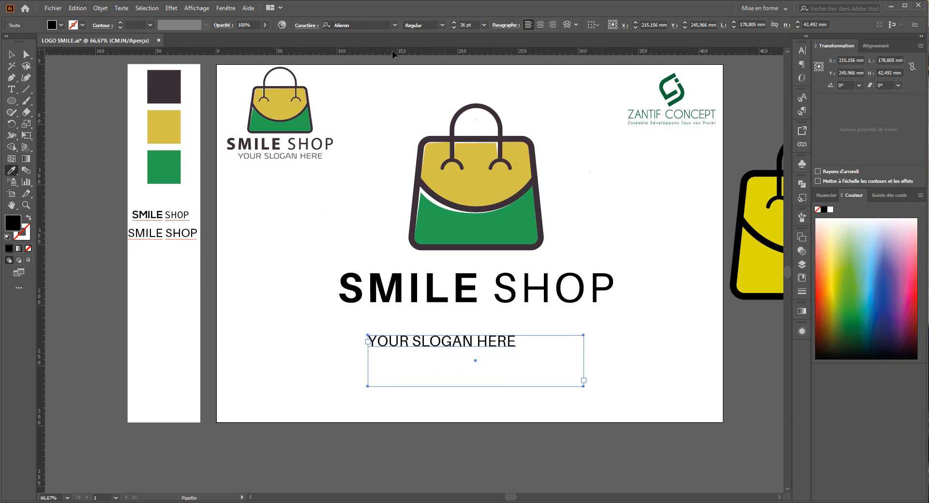
- Set the slogan text's character tracking to 100
click(304, 25)
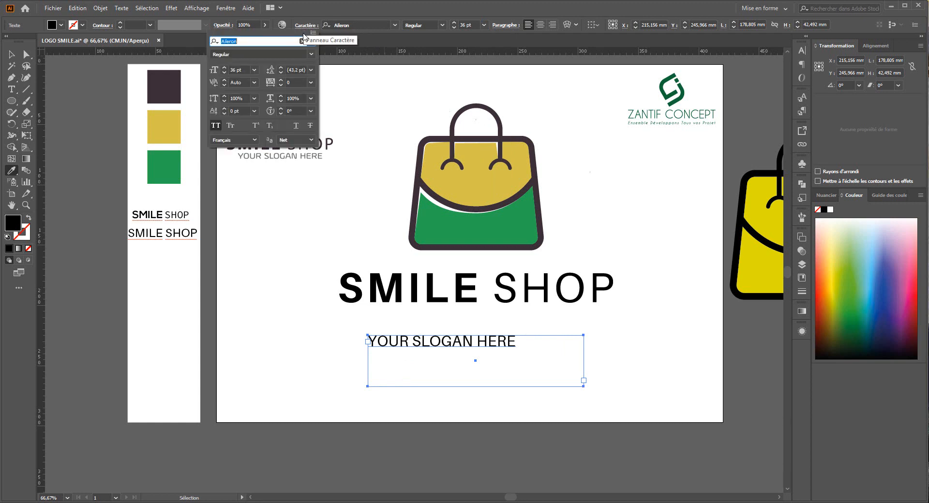
click(310, 83)
click(326, 230)
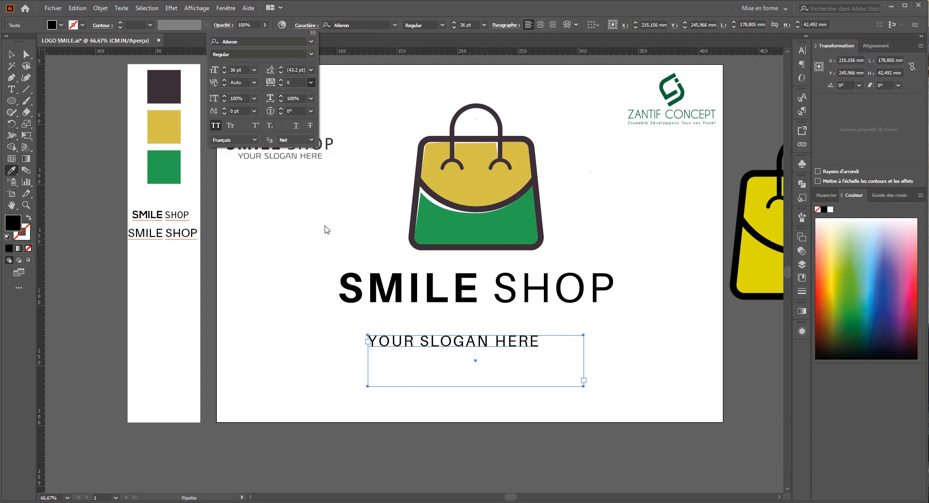
click(12, 54)
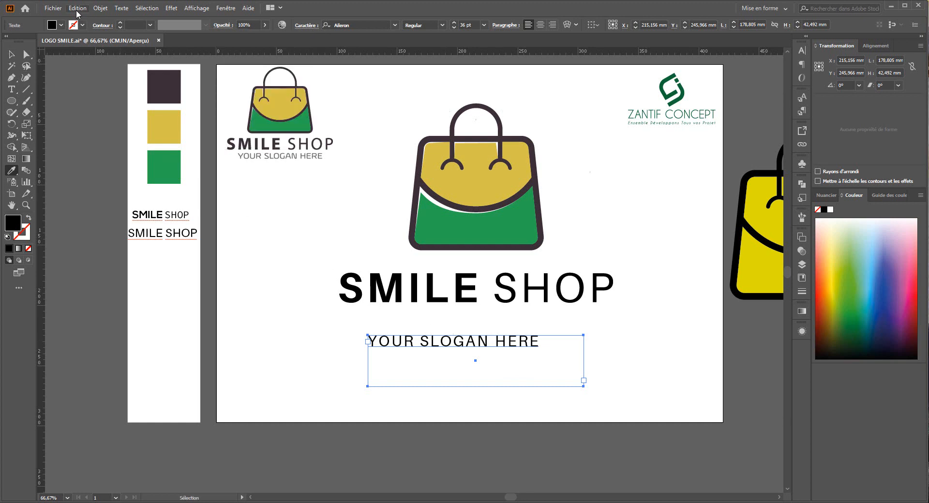
- Fill the slogan text with dark grey and convert it to outlines
click(61, 27)
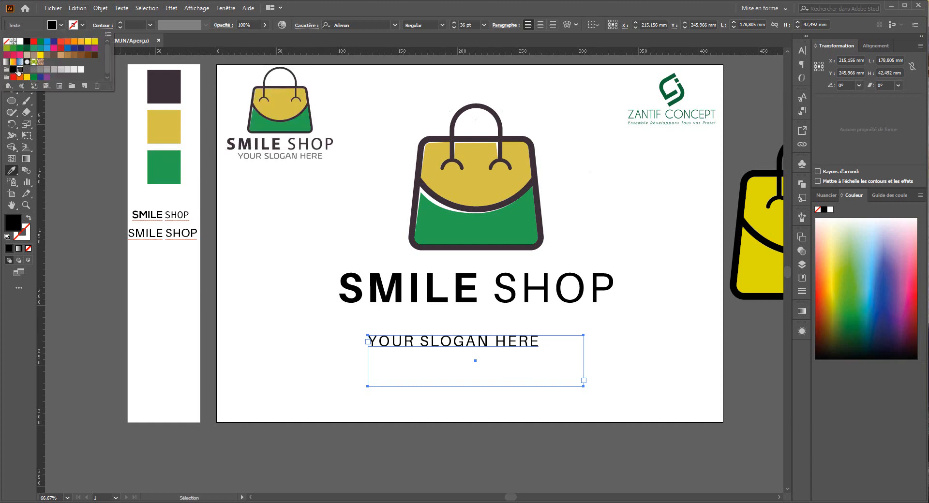
click(19, 70)
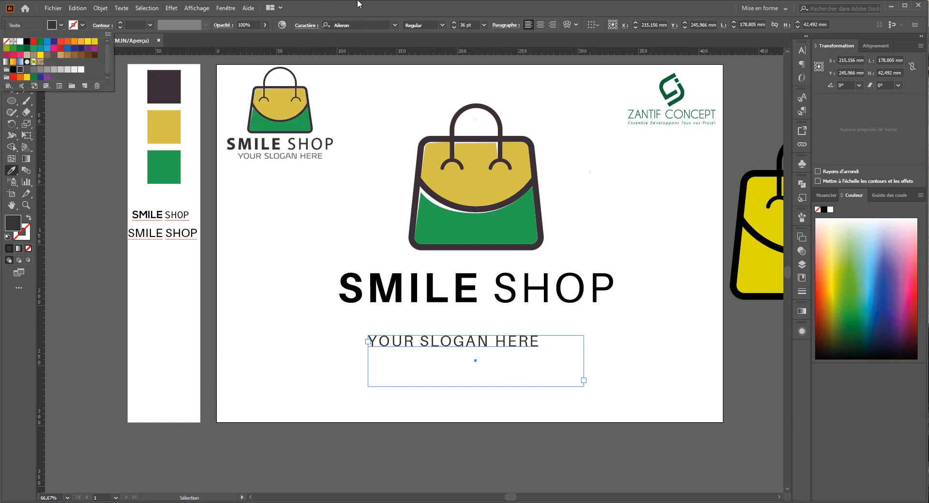
right_click(461, 326)
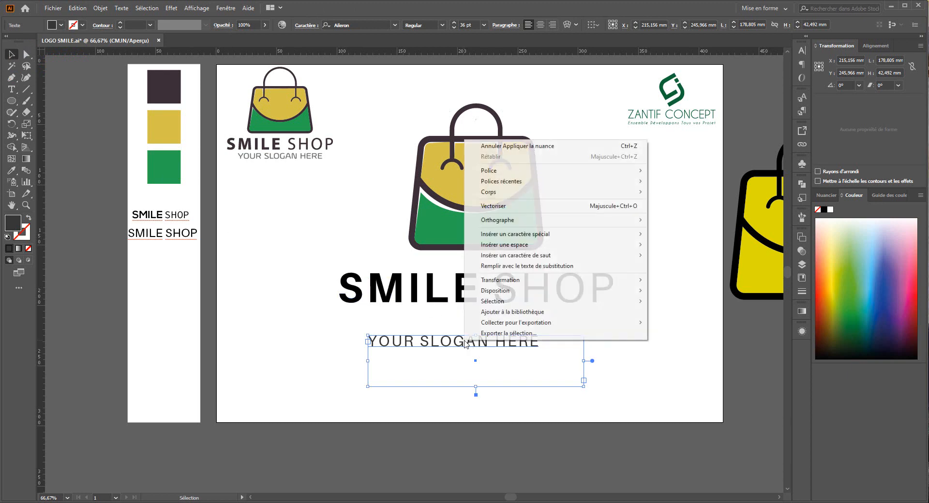
click(493, 206)
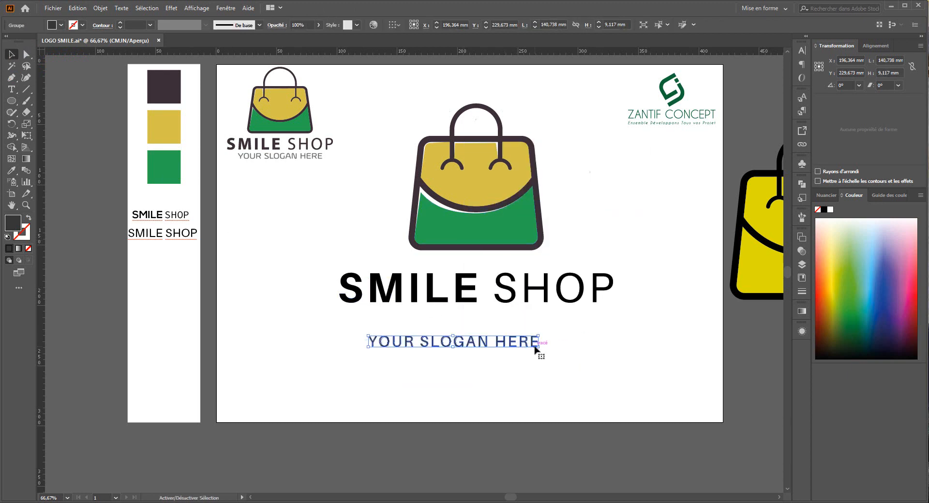
- Scale the outlined slogan up to about 171 × 11 mm and centre it horizontally with SMILE SHOP
drag(535, 348, 466, 278)
click(425, 25)
click(528, 398)
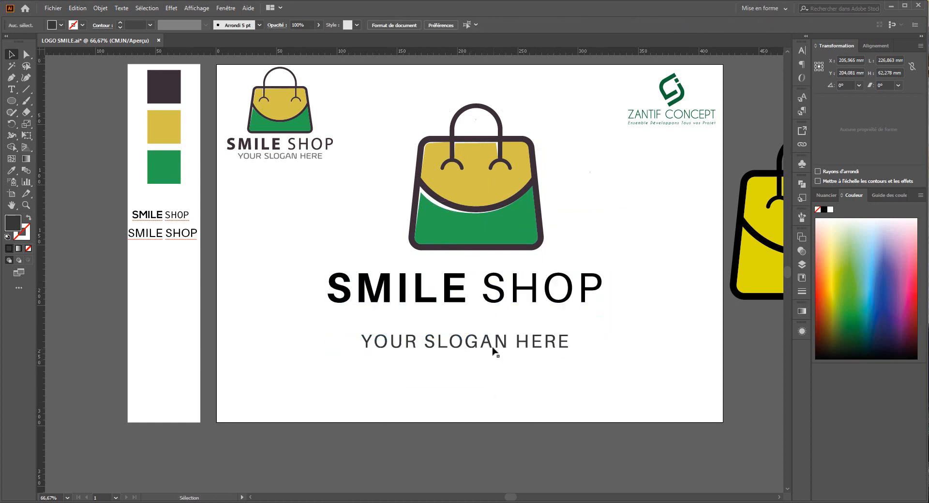
- Move the slogan up about 20 mm to sit just beneath SMILE SHOP and enlarge it slightly
drag(493, 348, 492, 346)
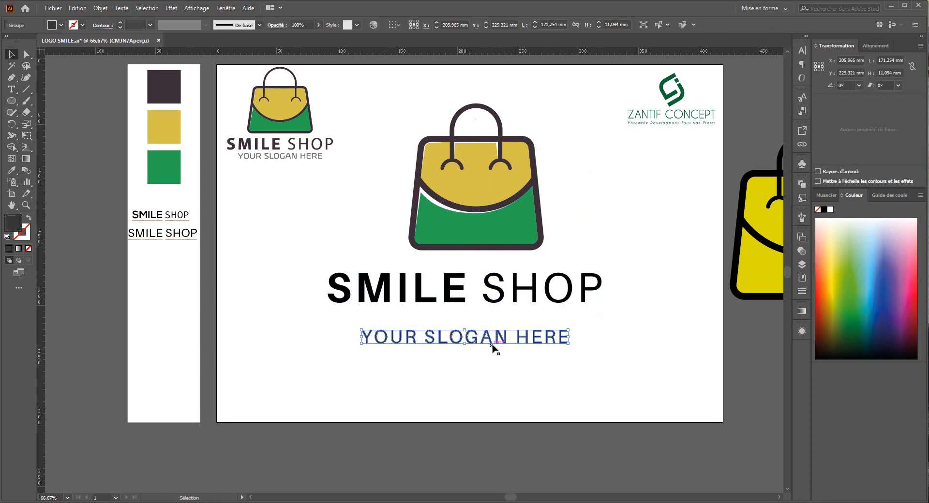
key(Up)
key(Up)
key(Up)
key(Up)
key(Up)
key(Up)
key(Up)
key(Up)
key(Up)
key(Up)
key(Up)
key(Up)
key(Up)
key(Up)
key(Up)
key(Up)
key(Up)
key(Up)
key(Up)
key(Up)
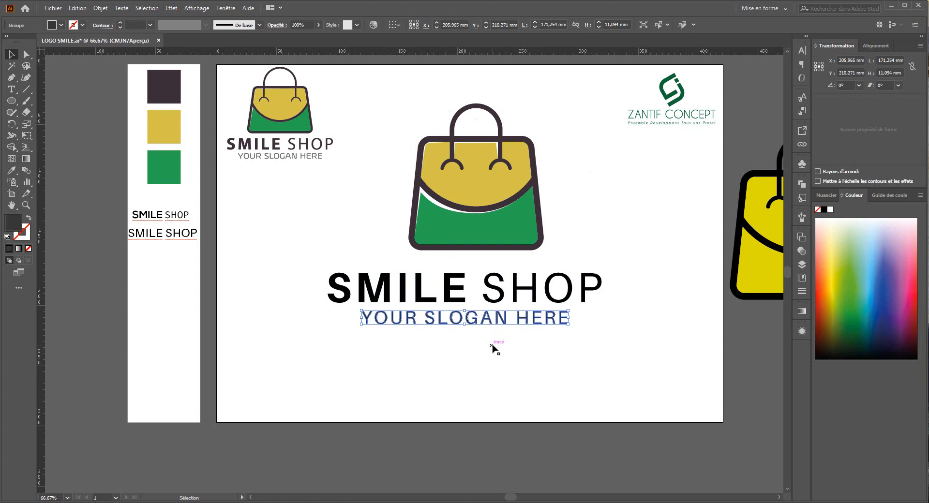
key(Up)
key(Up)
drag(570, 324, 572, 328)
click(448, 358)
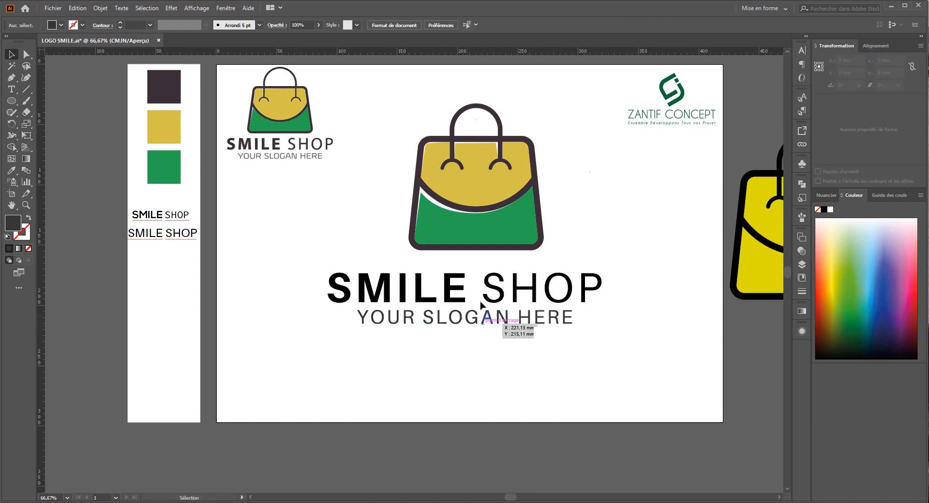
- Group SMILE SHOP with the slogan and centre the bag and the text group horizontally on each other
right_click(433, 286)
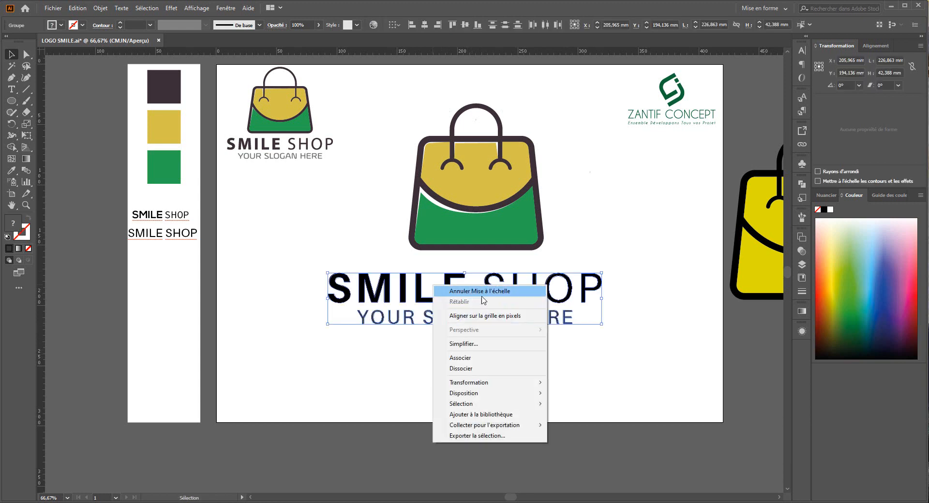
click(483, 358)
shift+click(415, 154)
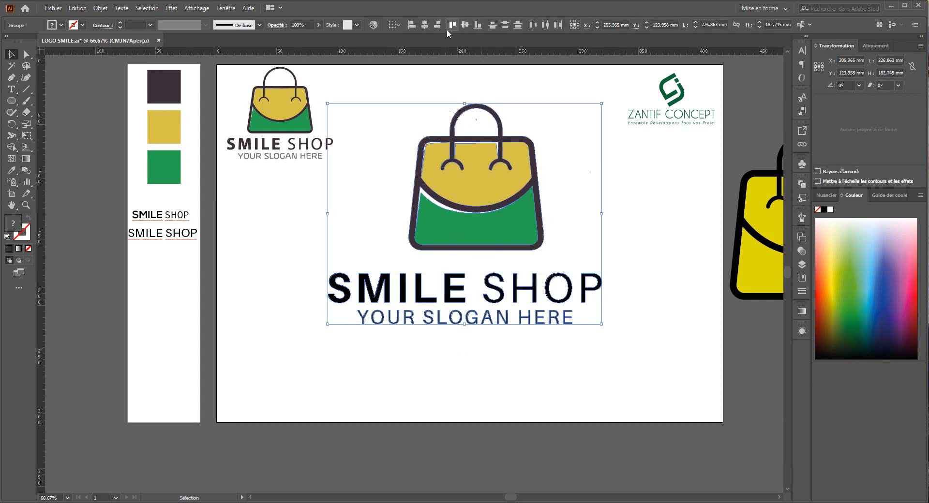
click(425, 26)
click(469, 357)
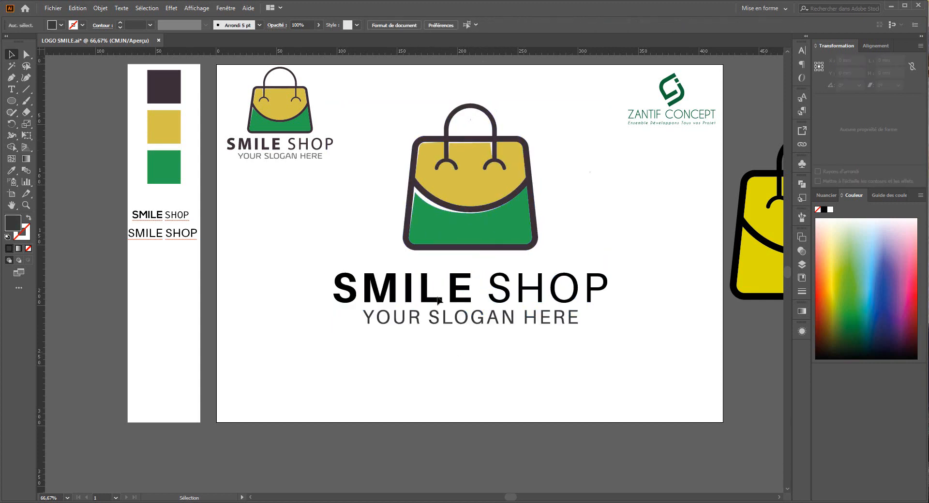